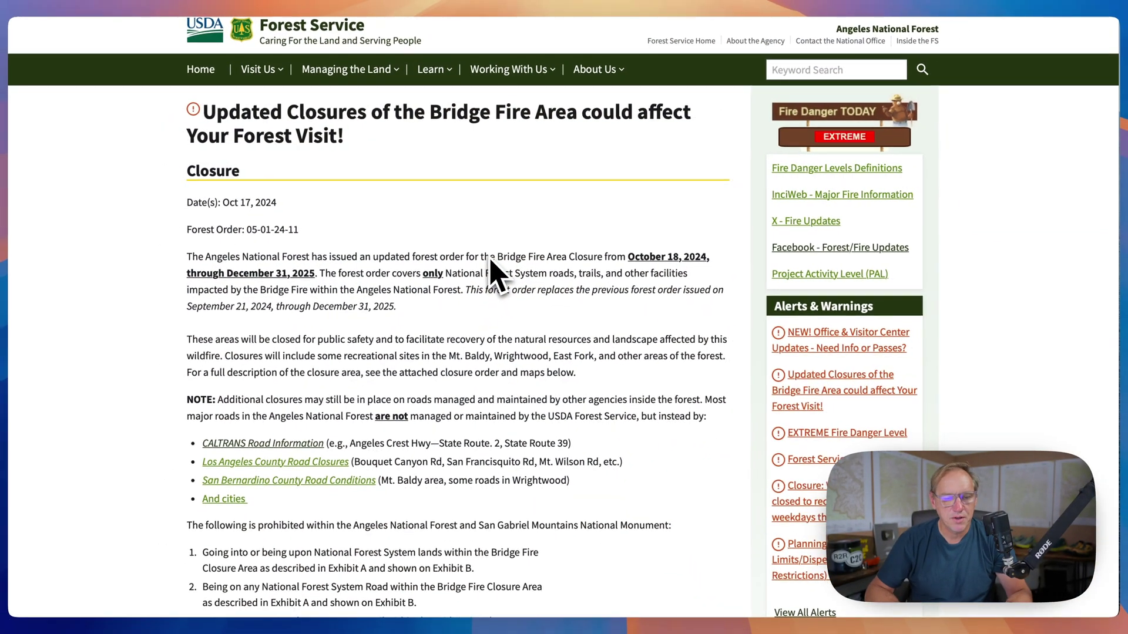
Scroll to the Angeles National Forest notice on updated Bridge Fire Area closures
scroll(491, 263, down, 2)
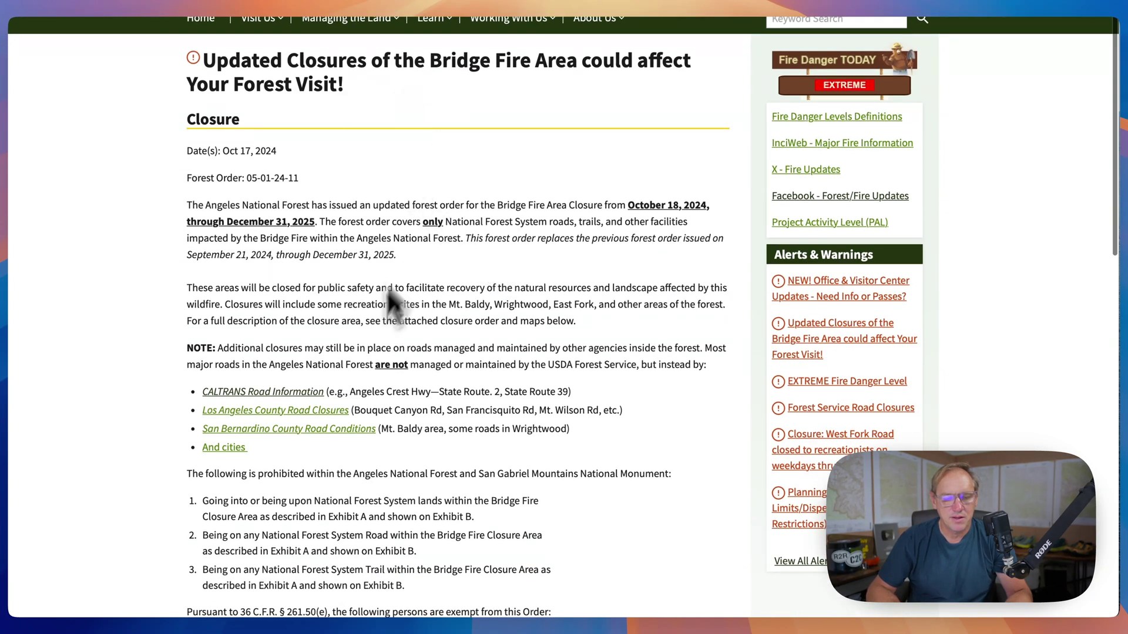
Open and scroll through the Forest Order PDF, then return to the attachments
scroll(392, 302, down, 12)
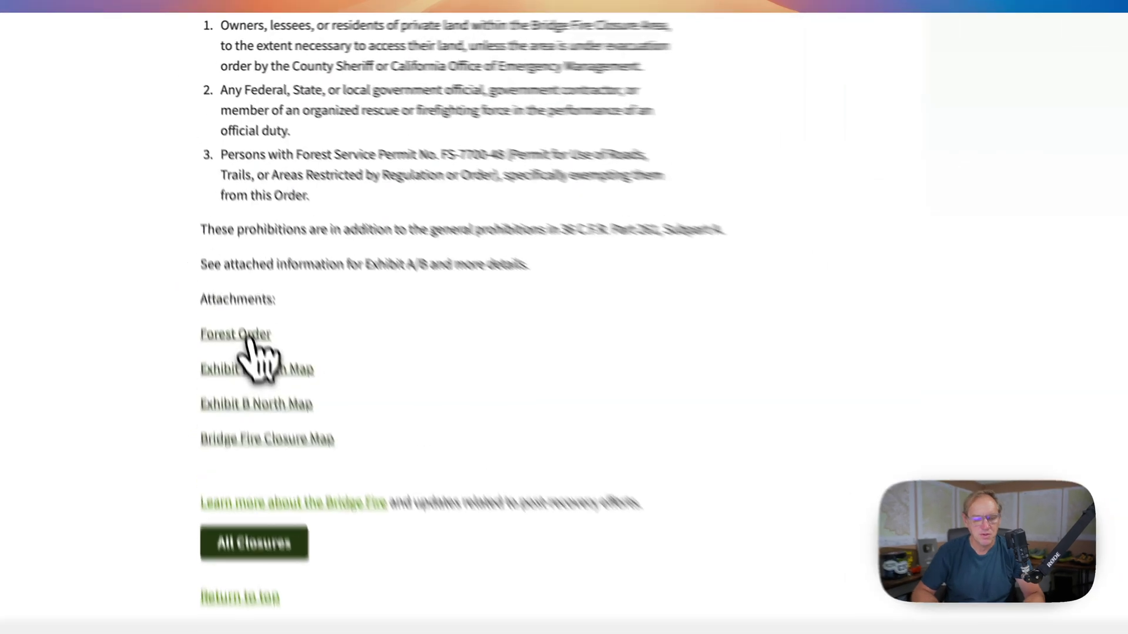
click(229, 268)
scroll(574, 415, down, 20)
scroll(582, 401, down, 20)
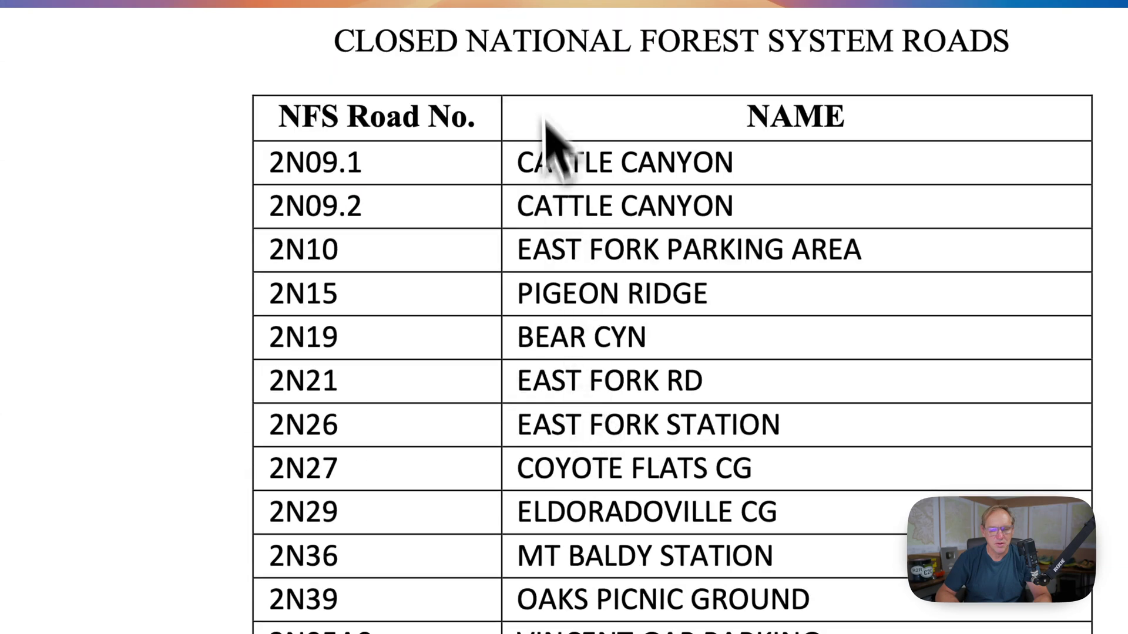
click(520, 2)
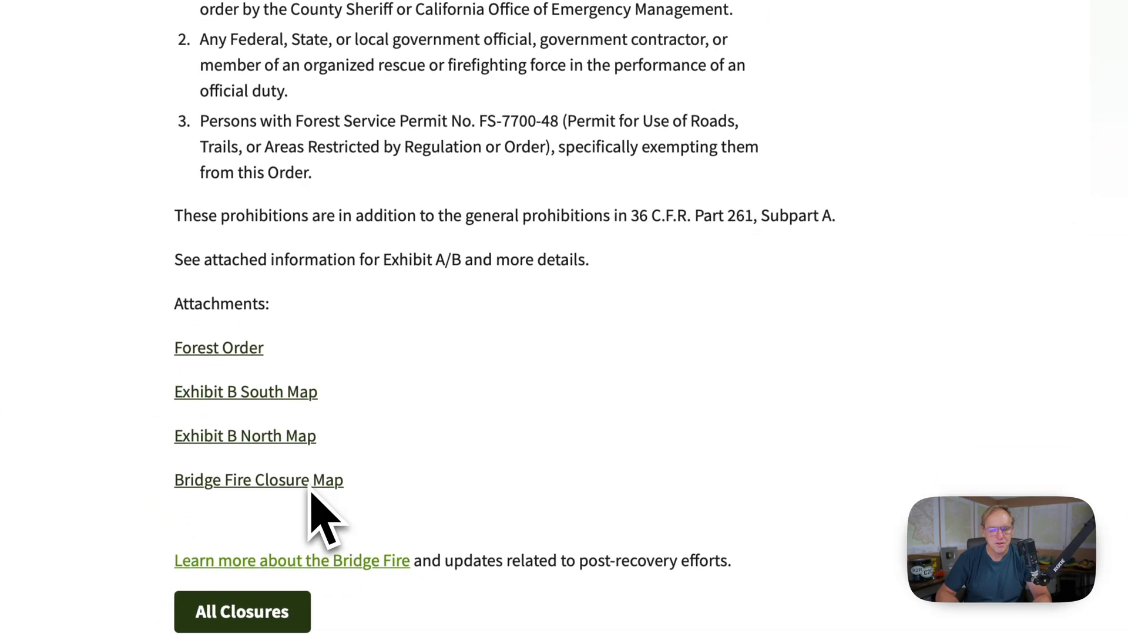
Open the Bridge Fire Closure Map PDF and save it to the Desktop
click(670, 5)
scroll(570, 205, down, 15)
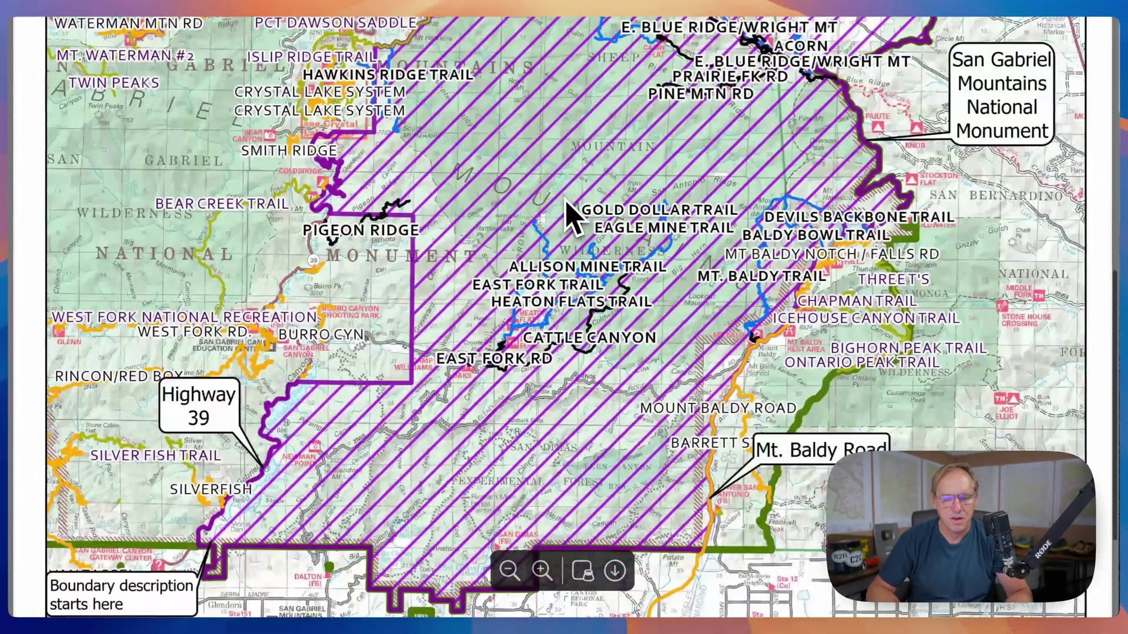
scroll(566, 217, down, 3)
scroll(567, 218, up, 15)
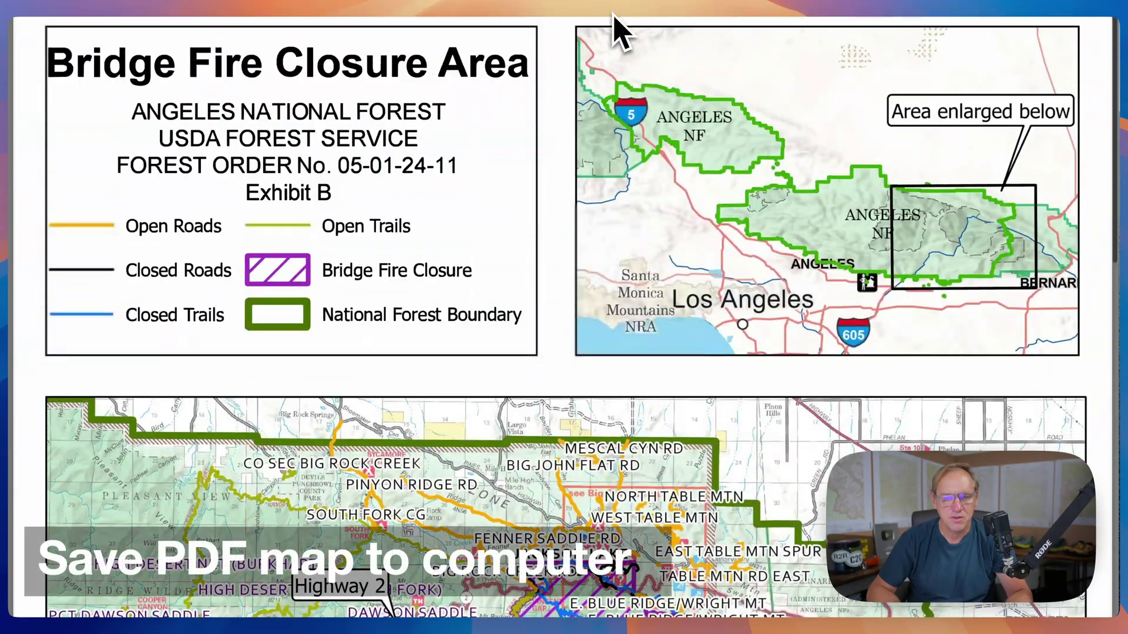
key(super+s)
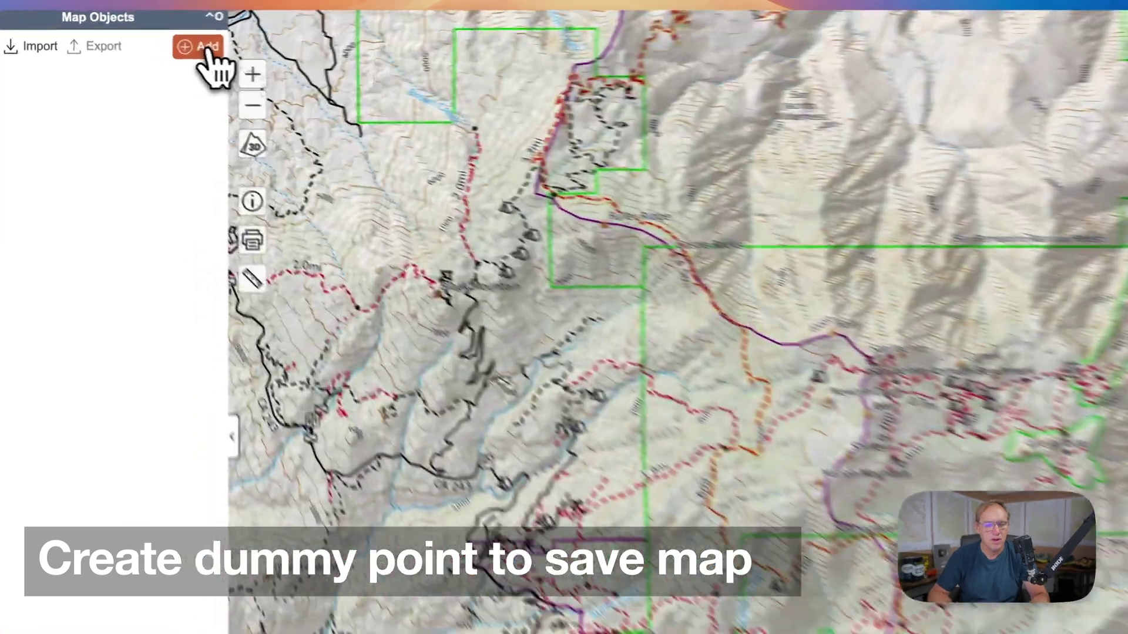
Drop a placeholder marker labelled 'dele' and save the map as 'Temp'
click(156, 44)
click(167, 72)
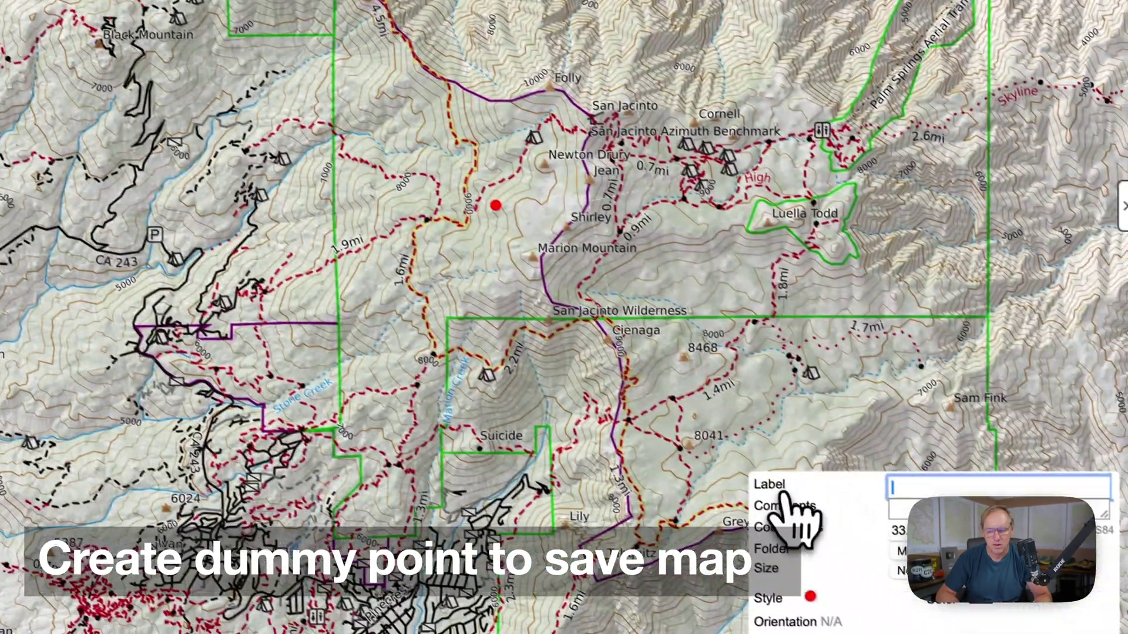
text(dele)
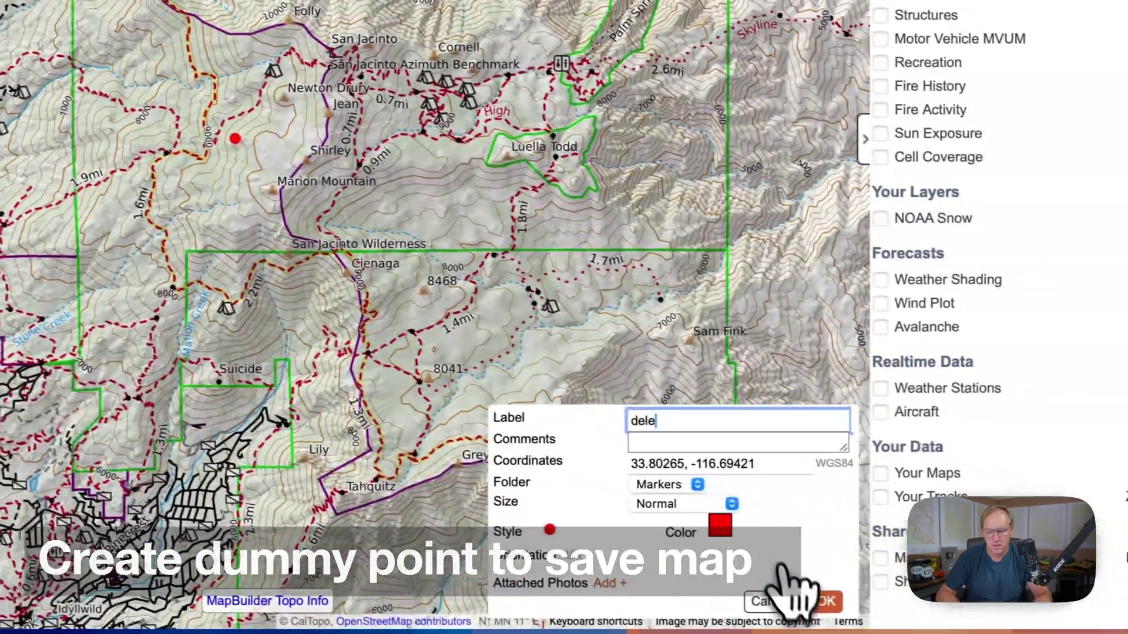
click(805, 606)
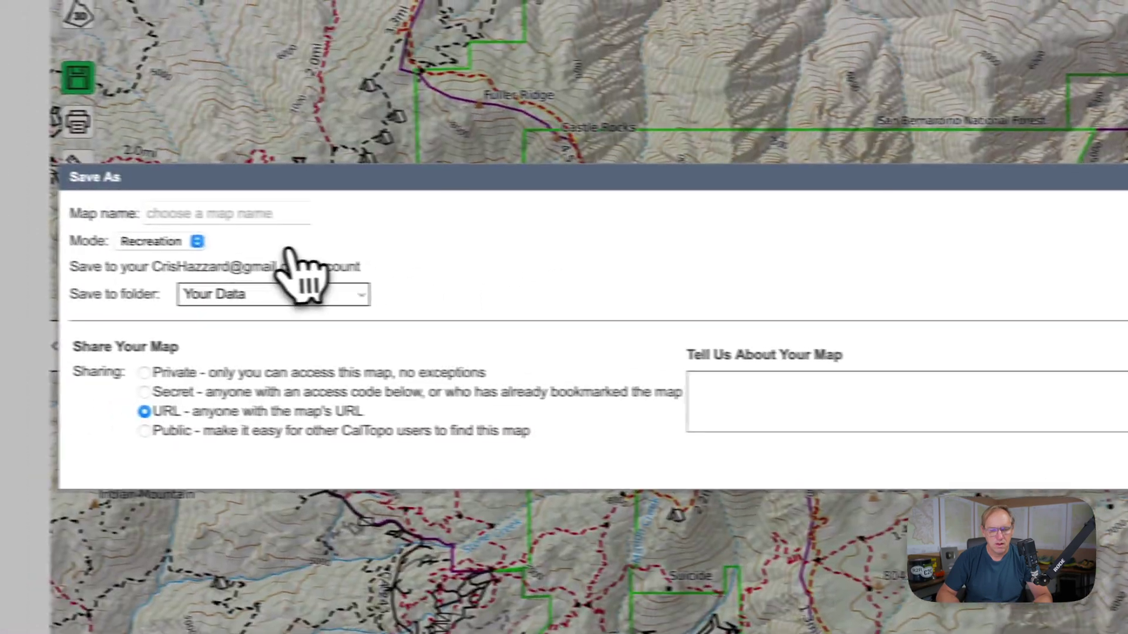
click(257, 215)
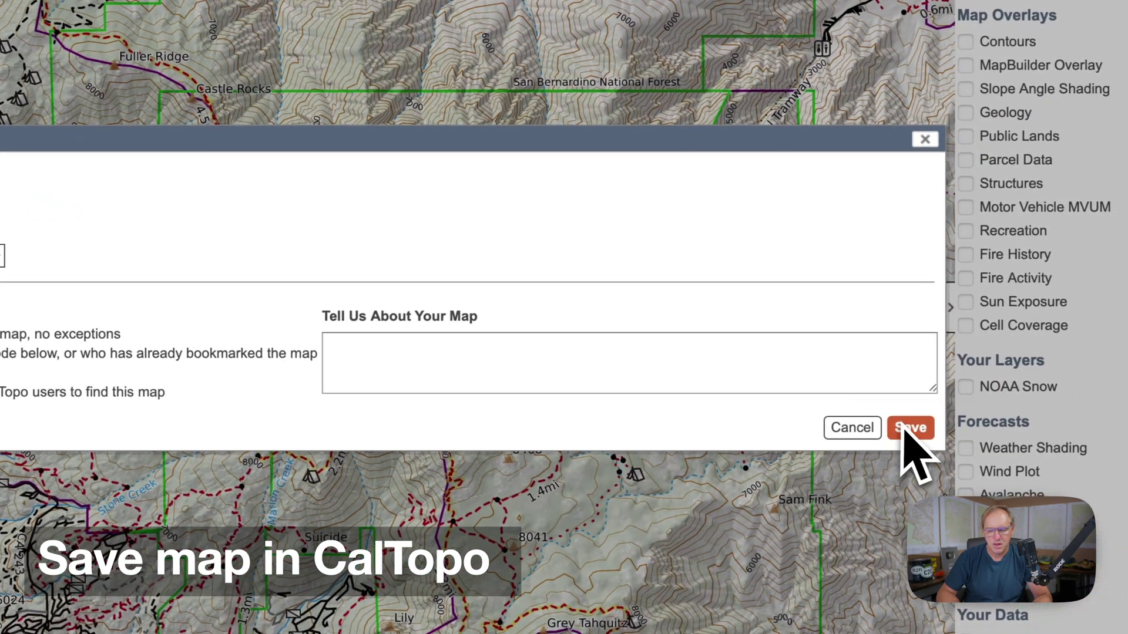
click(909, 428)
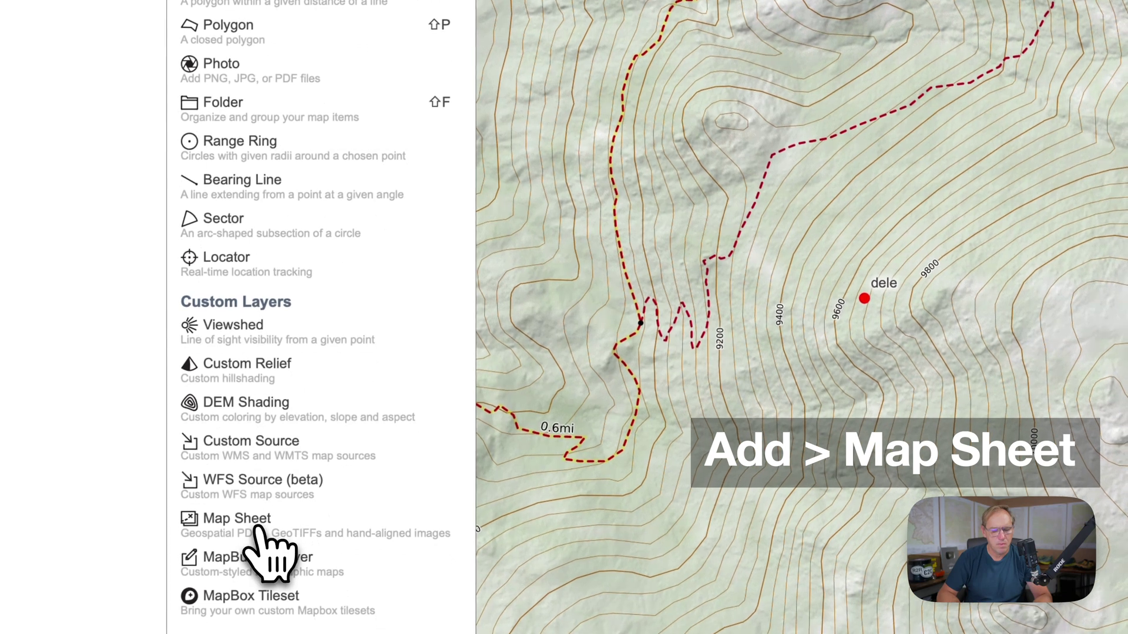
Upload fseprd1210687.pdf as a map sheet titled 'USFS Bridge Fire Map'
click(259, 529)
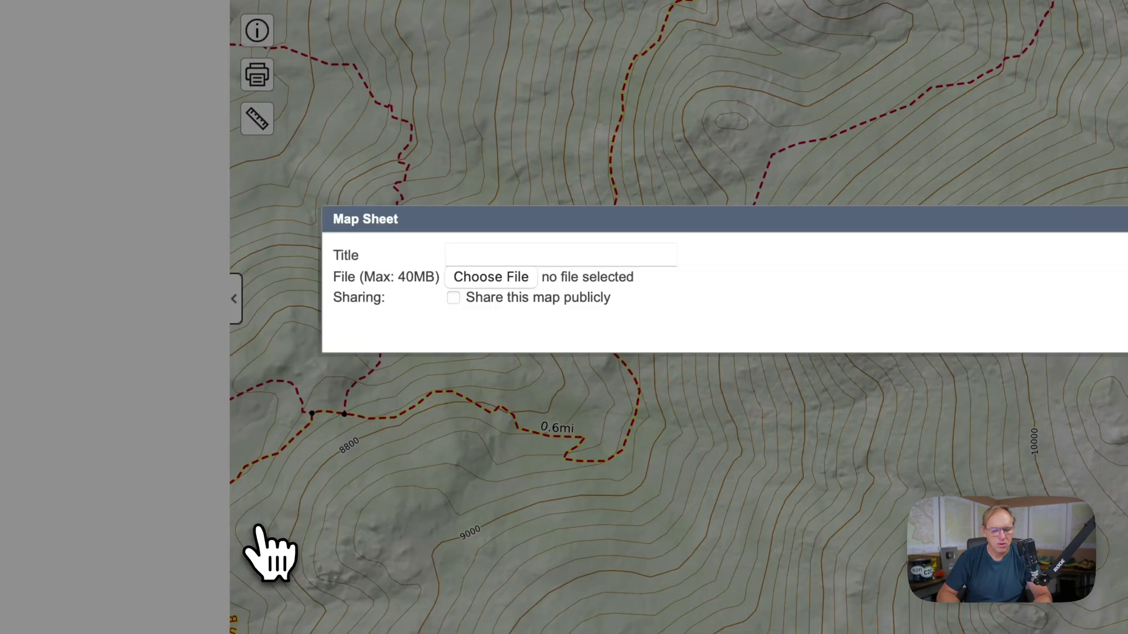
click(489, 281)
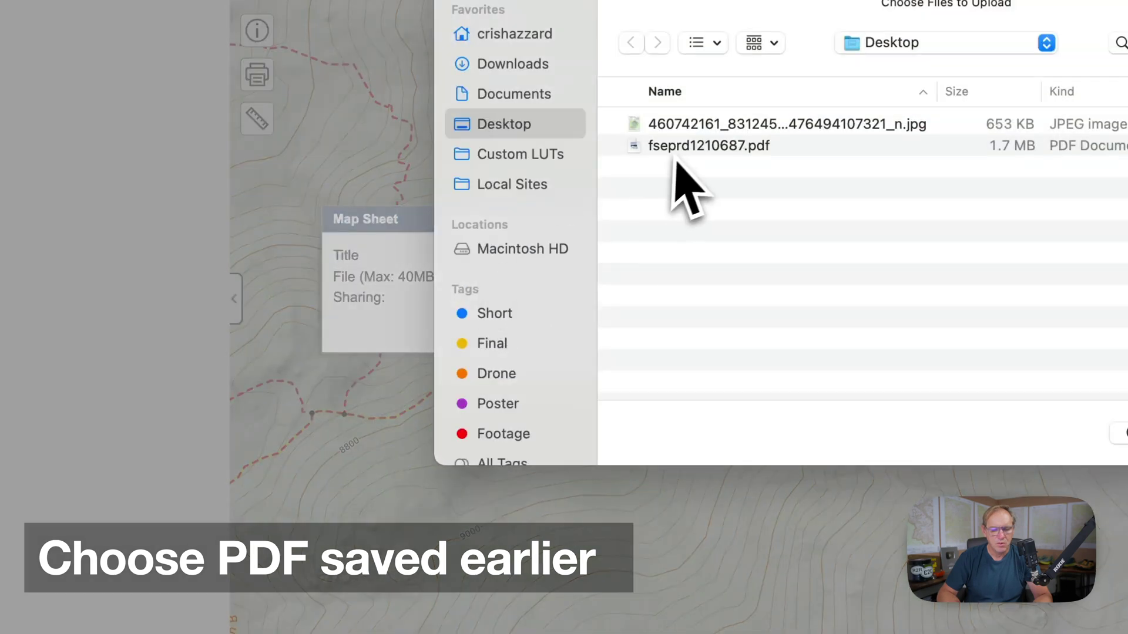
double_click(702, 150)
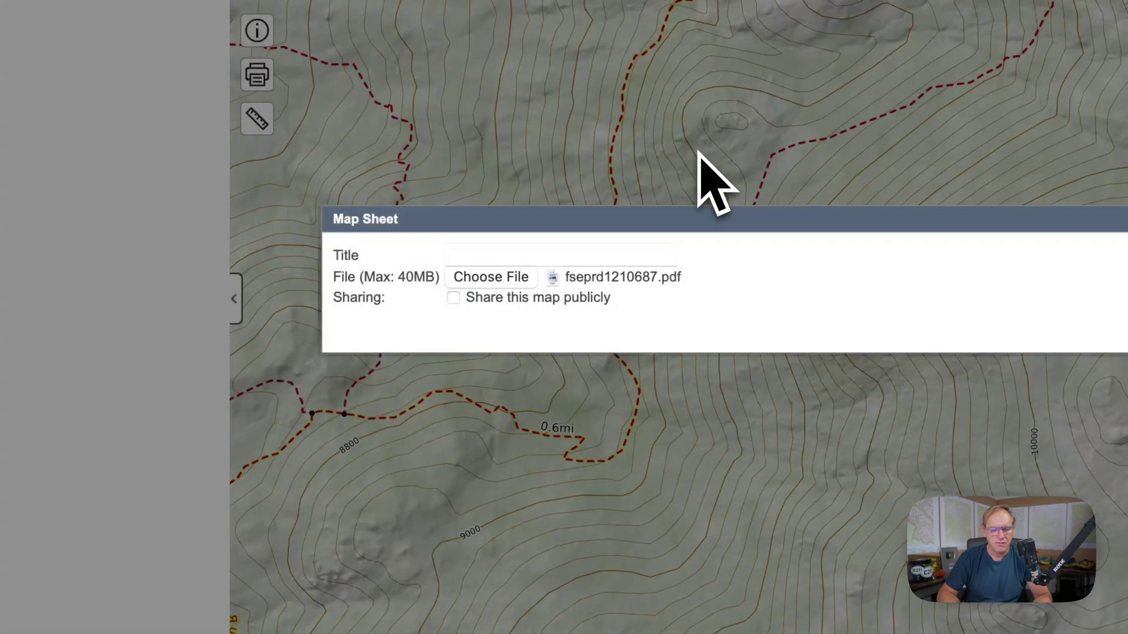
click(599, 253)
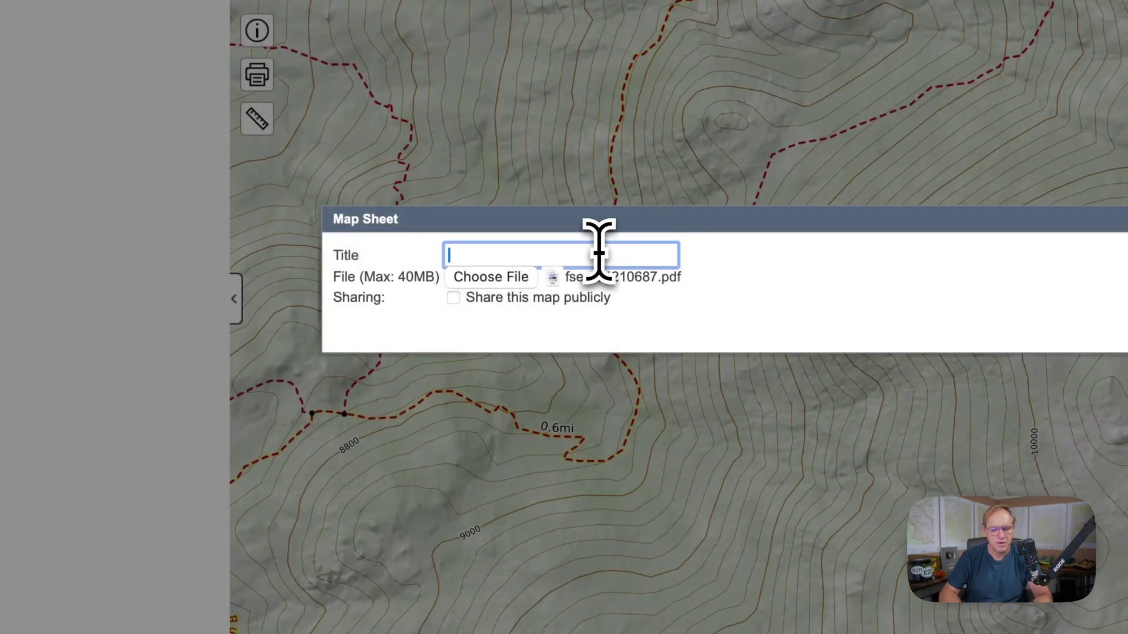
text(USFS Briege)
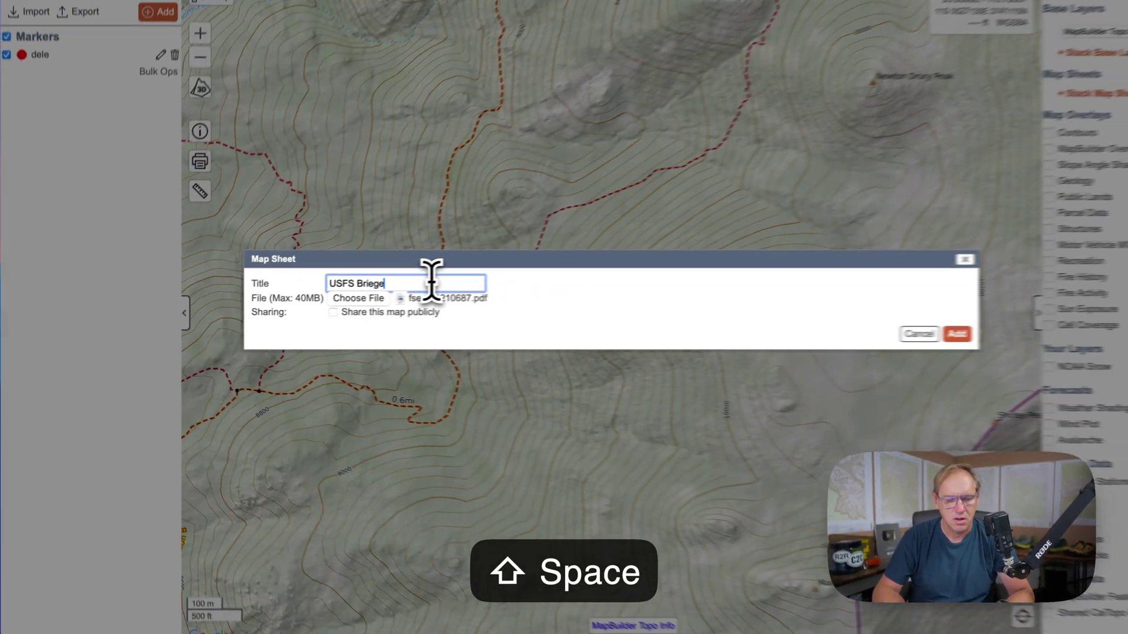
key(BackSpace)
key(BackSpace)
text(dge Fire)
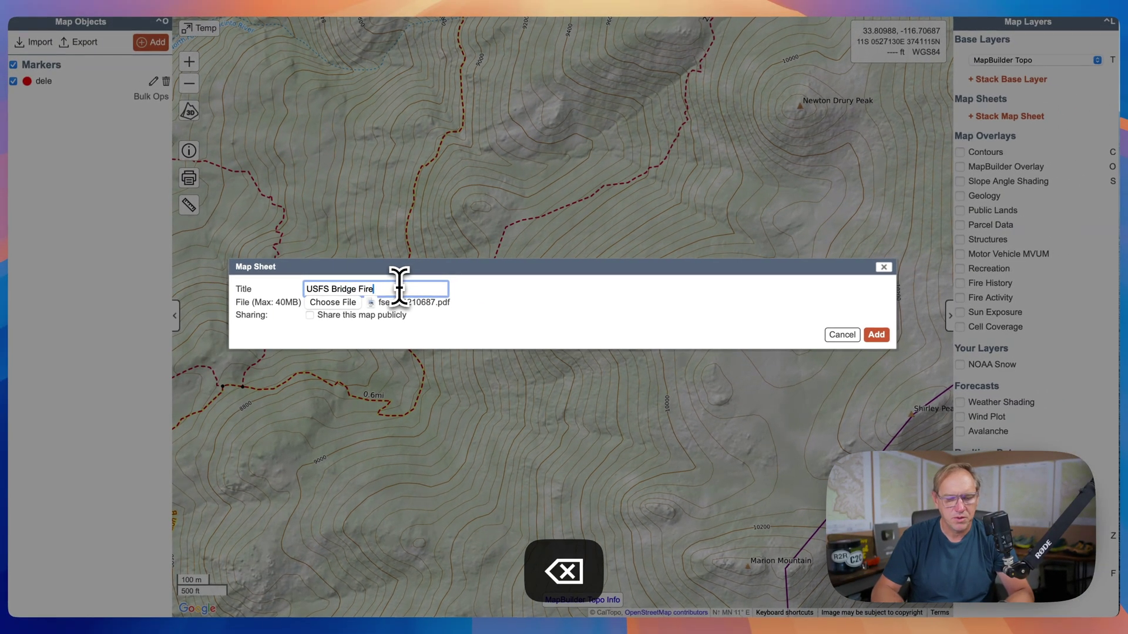
text( Map)
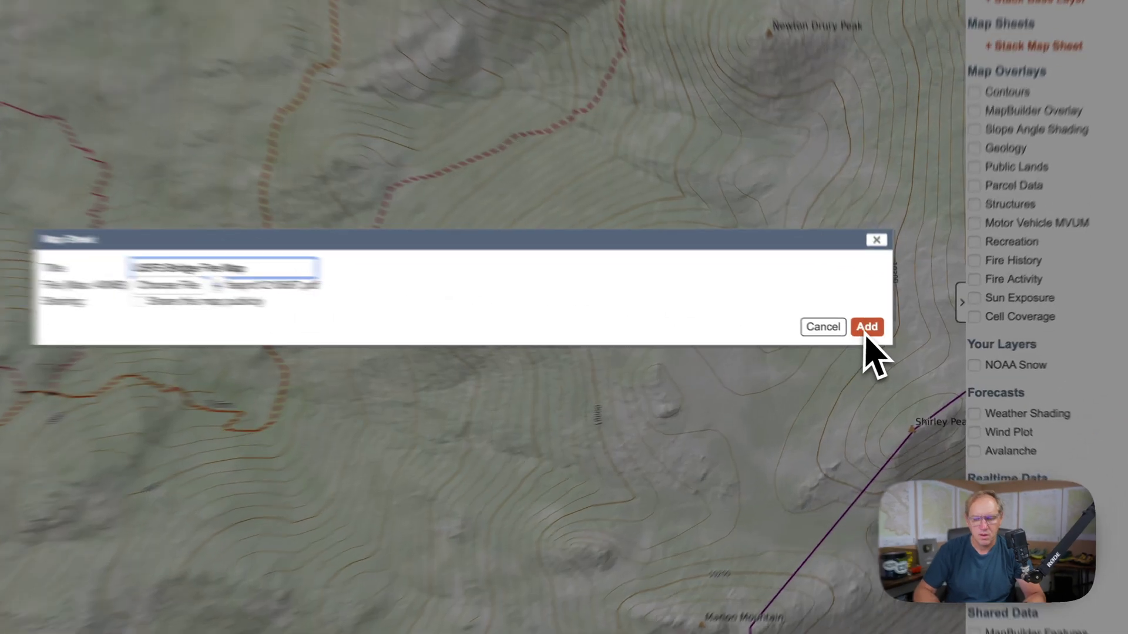
click(876, 335)
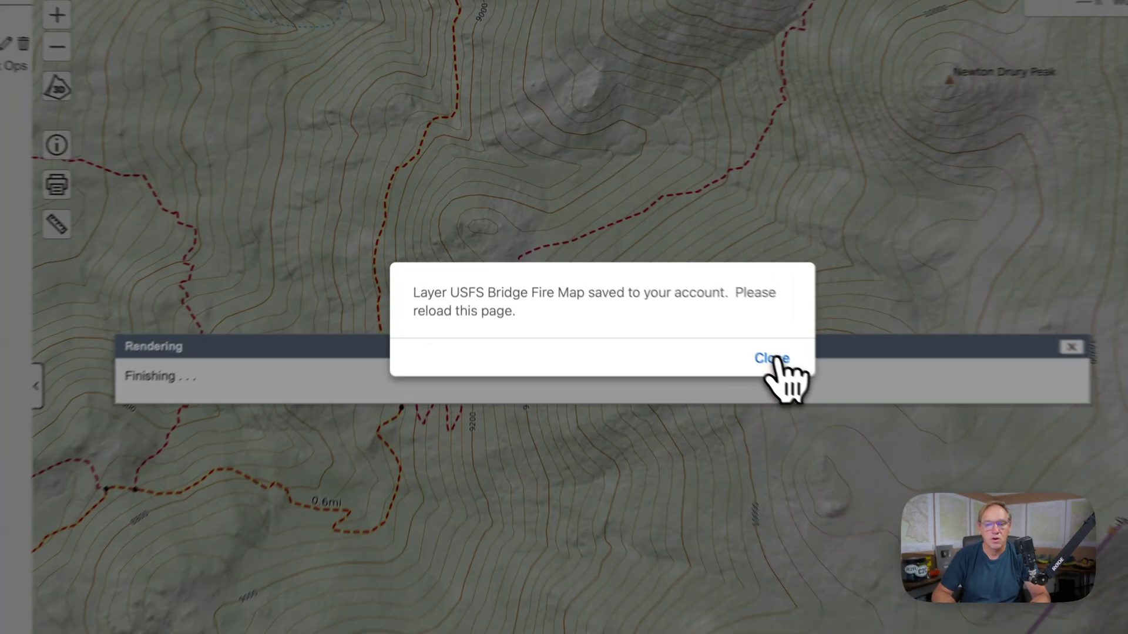
click(680, 298)
Reload, zoom to the USFS Bridge Fire Map sheet and lower its opacity to reveal topography
key(super+r)
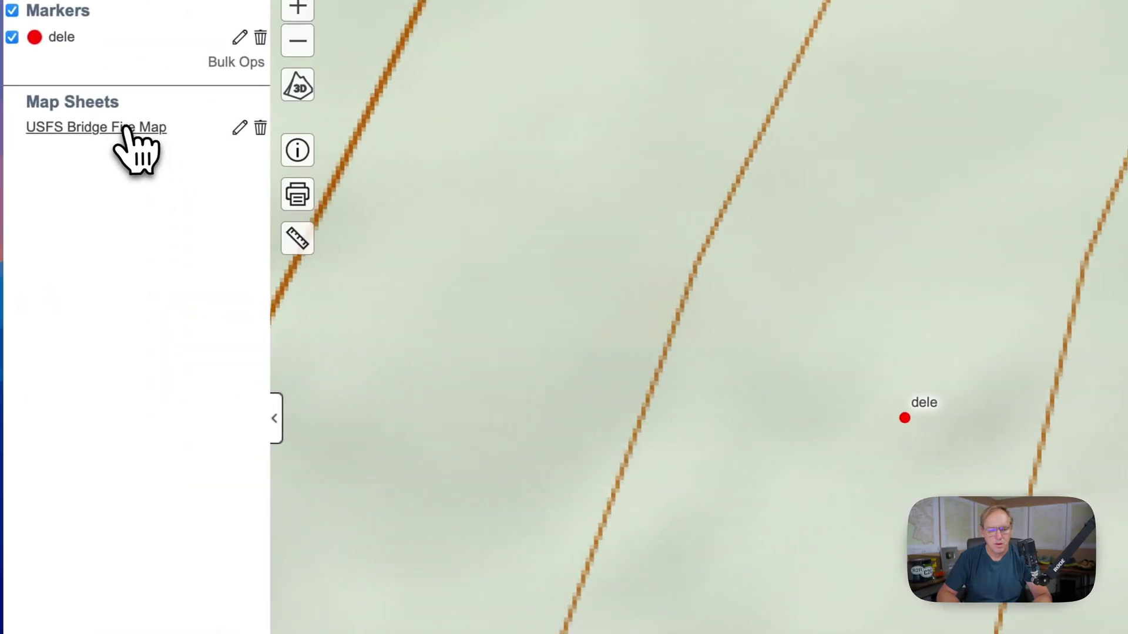
click(139, 129)
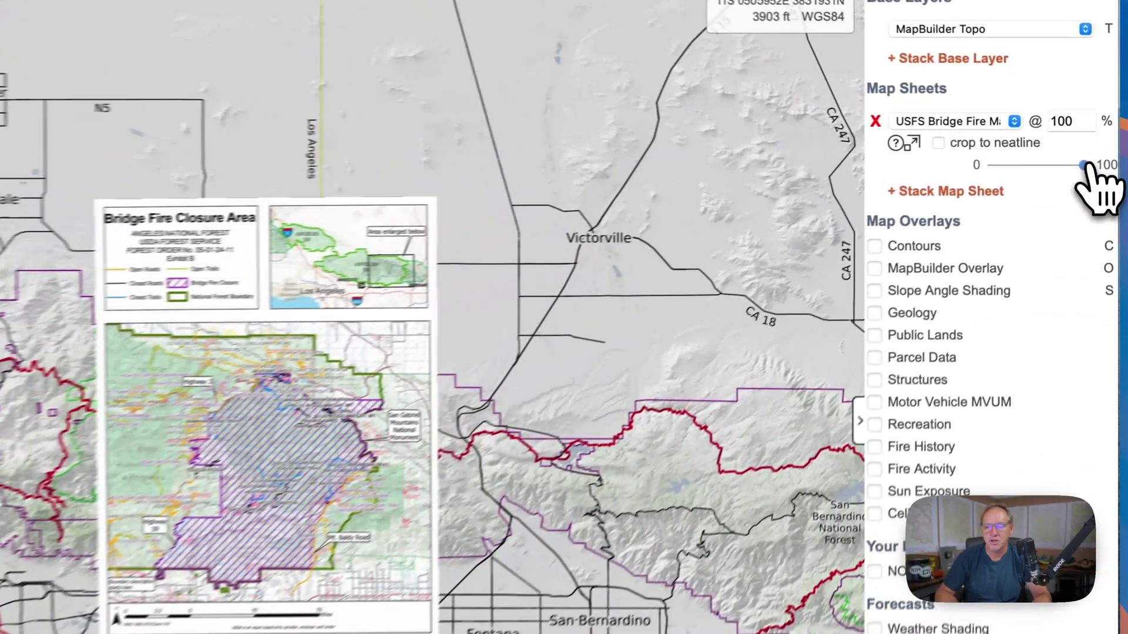
drag(1098, 149, 1031, 170)
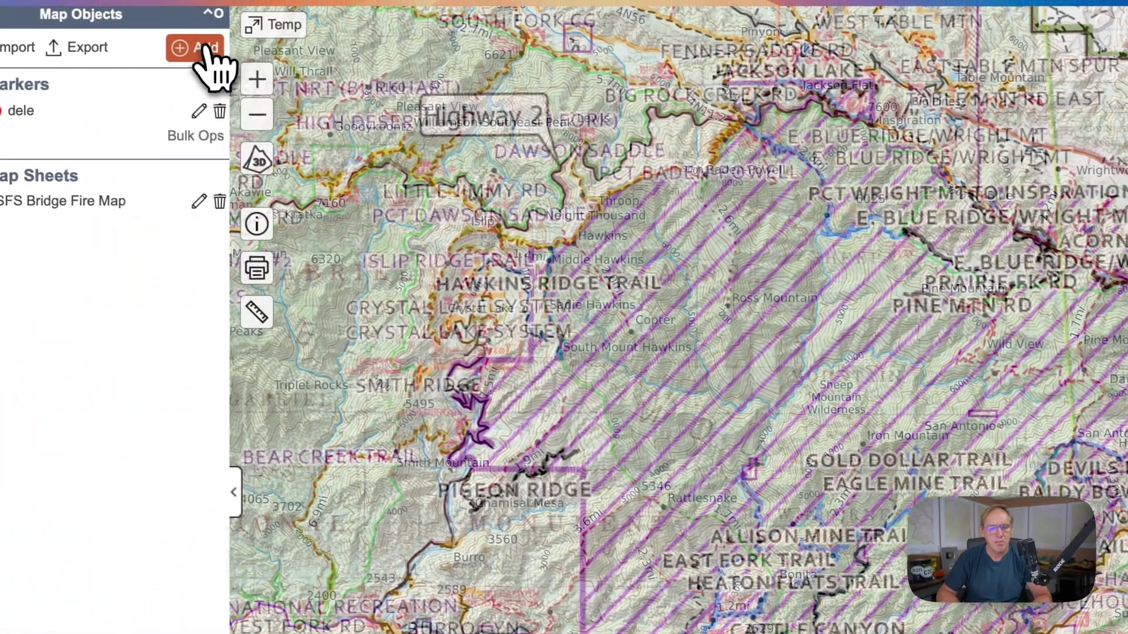
click(209, 50)
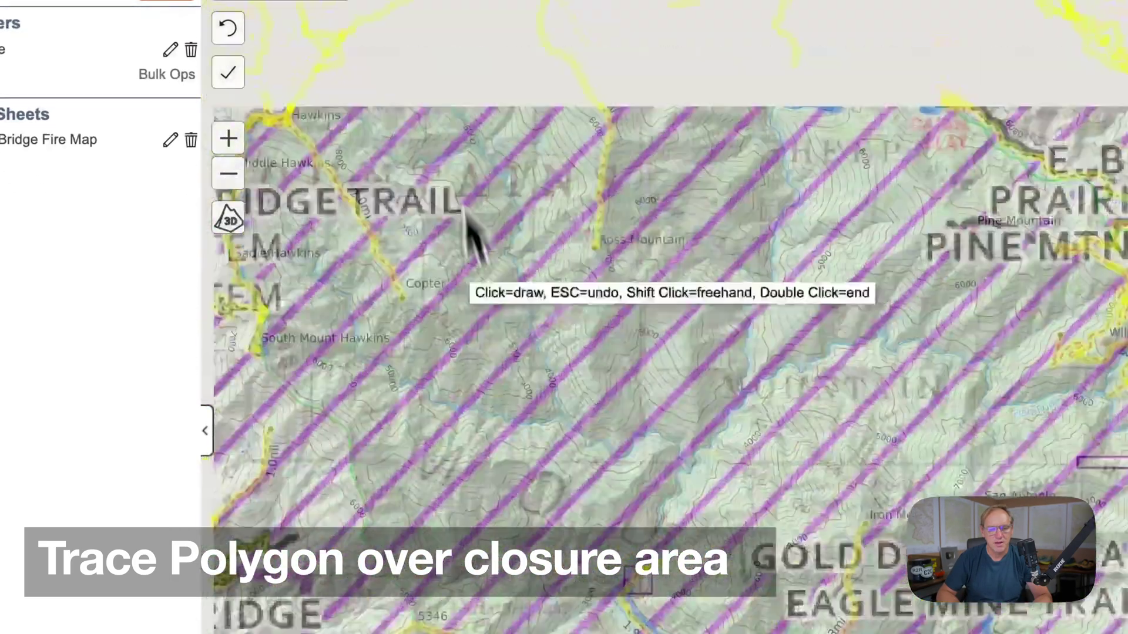
Trace the hatched Bridge Fire closure boundary as a red polygon, freehand plus corner points
drag(471, 270, 509, 485)
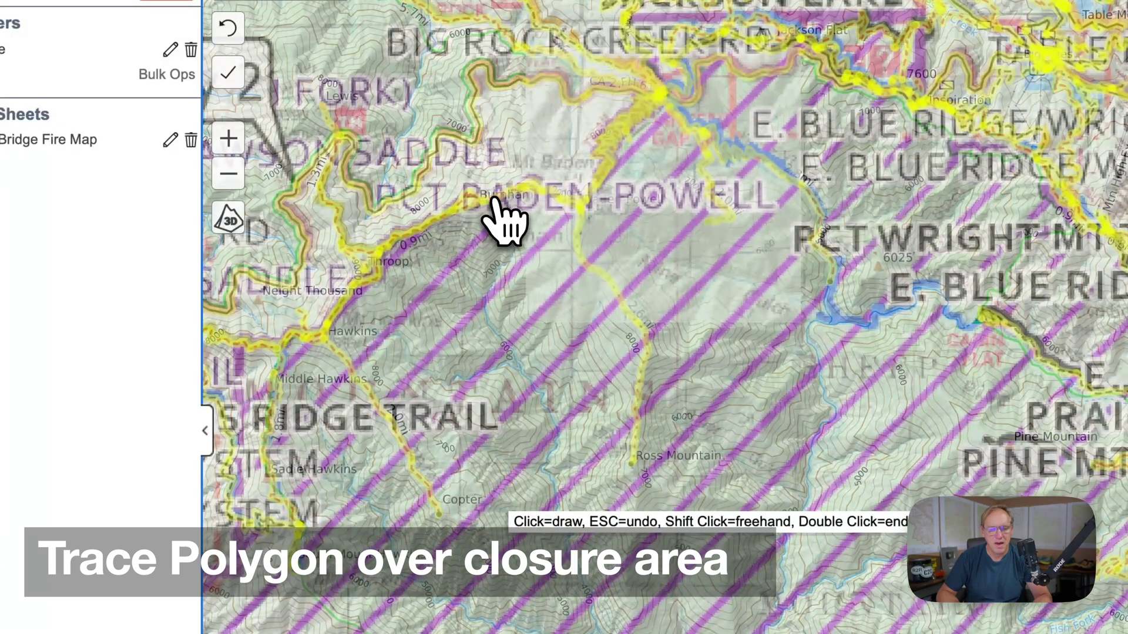
drag(539, 188, 665, 87)
click(657, 54)
click(626, 46)
click(626, 2)
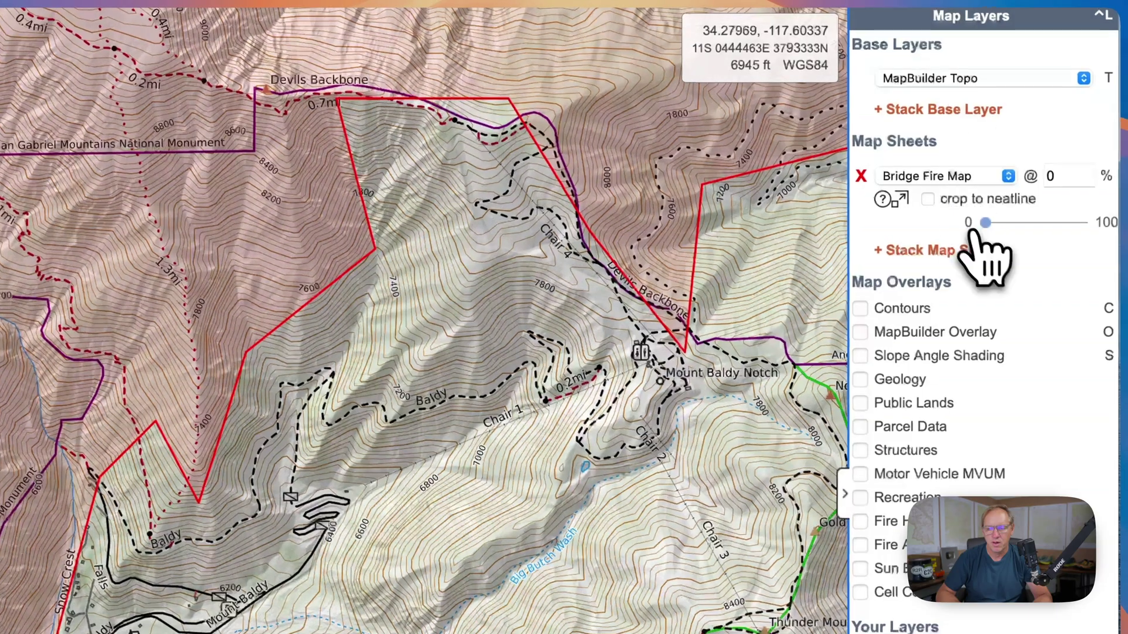
Drag the Bridge Fire Map sheet's opacity slider down to 0
drag(1037, 223, 986, 226)
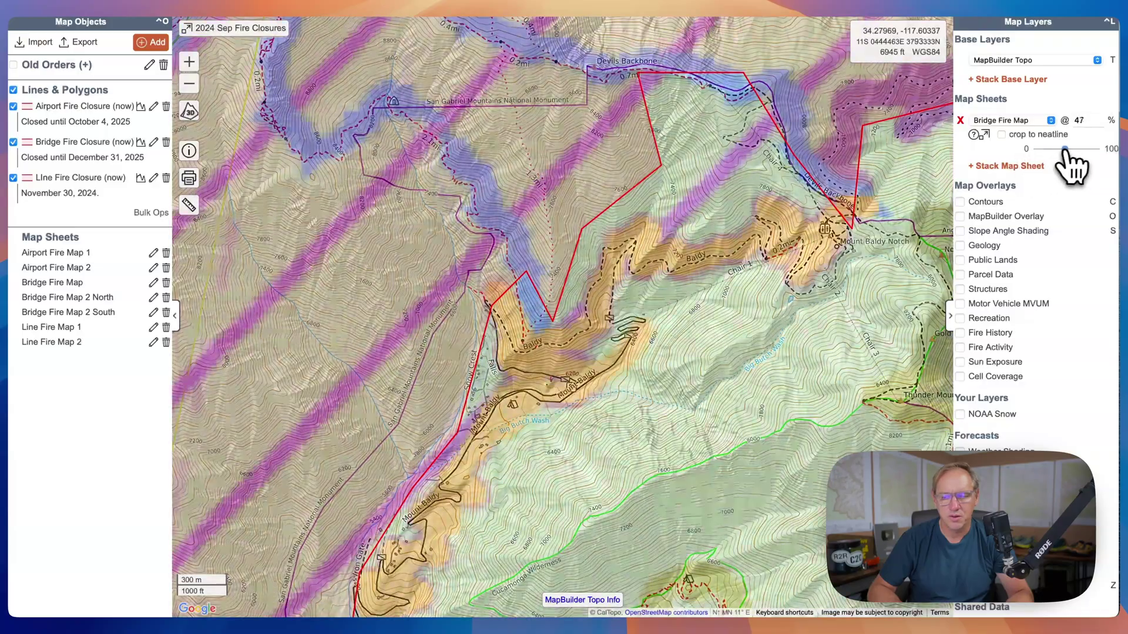
drag(1065, 150, 1034, 149)
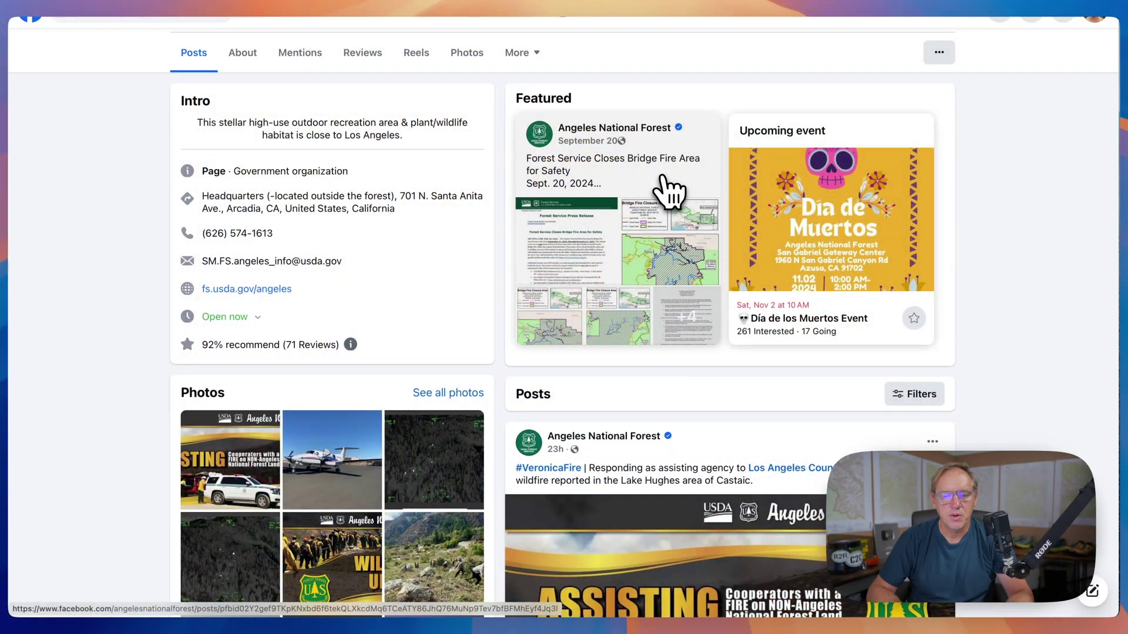
Open the 'Forest Service Closes Bridge Fire Area' post and view its map image full size
click(693, 267)
scroll(699, 302, down, 5)
click(651, 349)
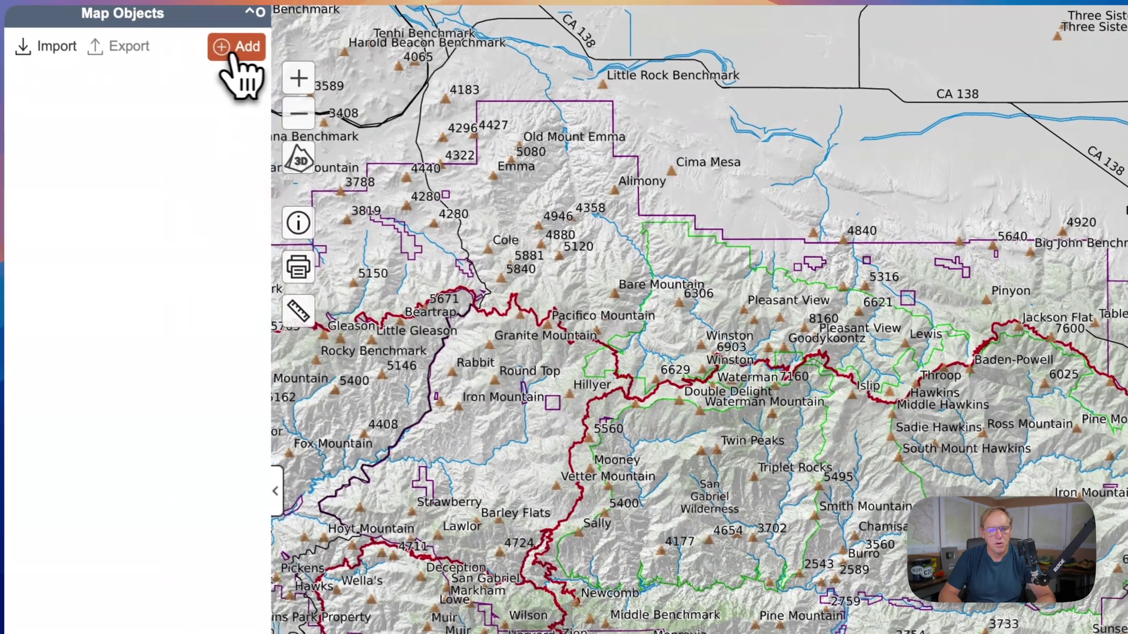
Add a marker labelled 'dummy' and save the map as 'JPG Test'
click(200, 17)
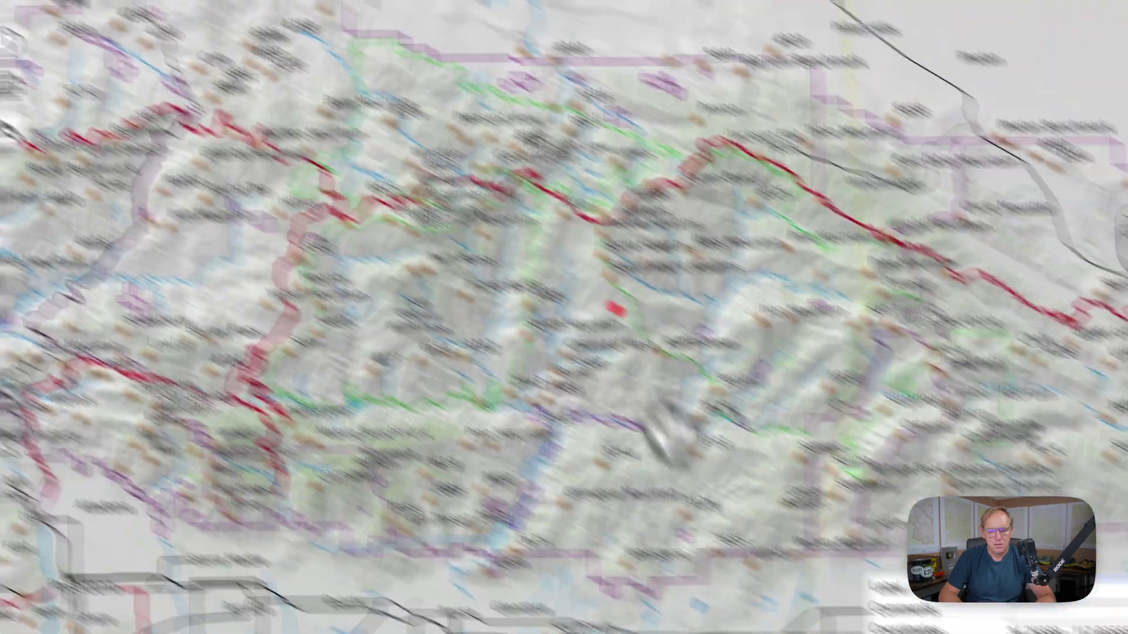
text(dummy)
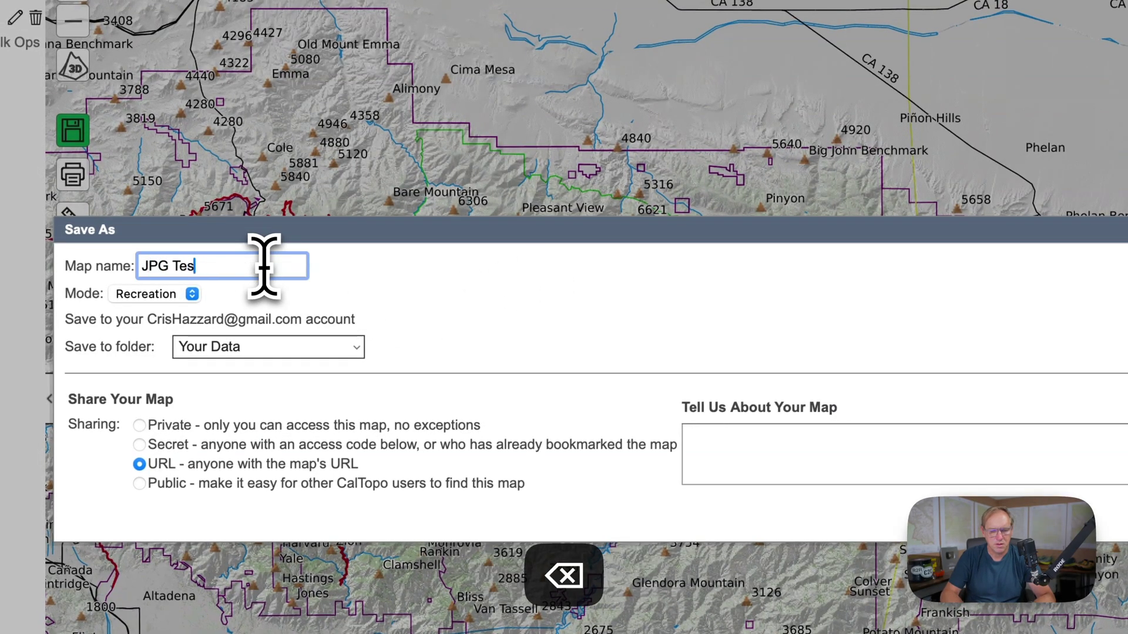
click(264, 266)
text(JPG Test)
click(911, 458)
click(157, 42)
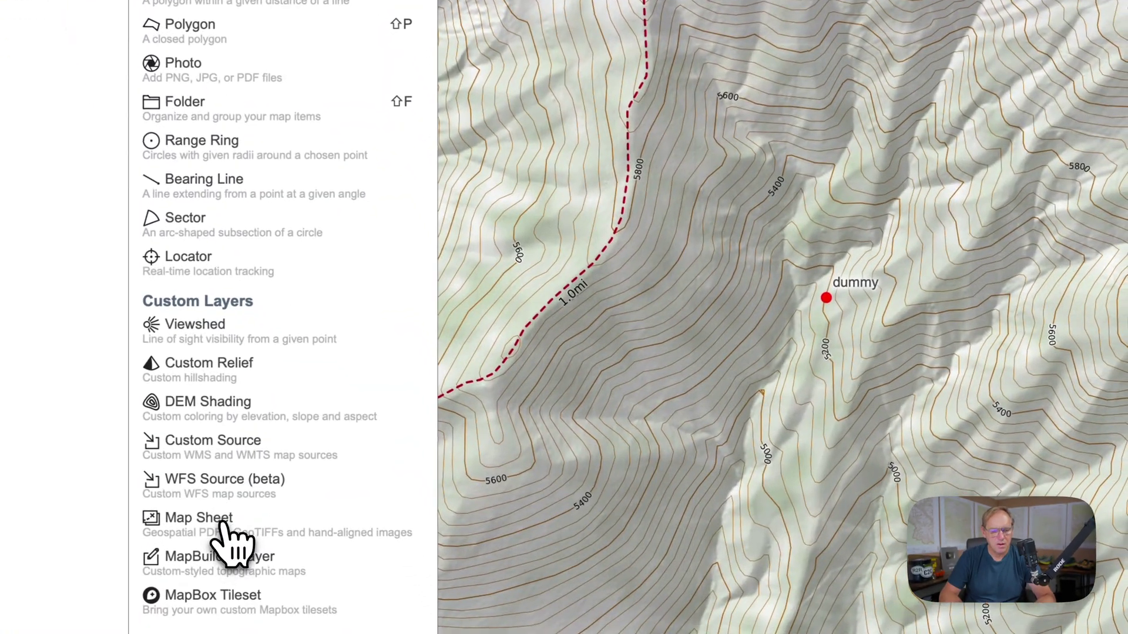
Upload the Desktop JPG closure map as a map sheet titled 'Facebook Image', dismissing the georeferencing warning
click(229, 528)
click(467, 277)
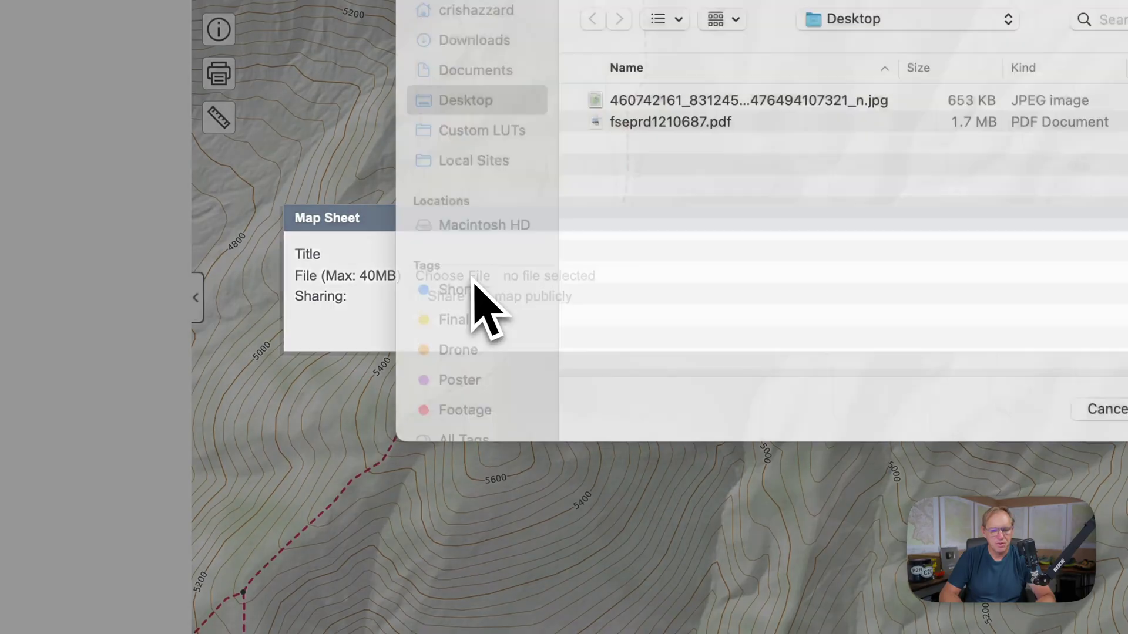
double_click(700, 125)
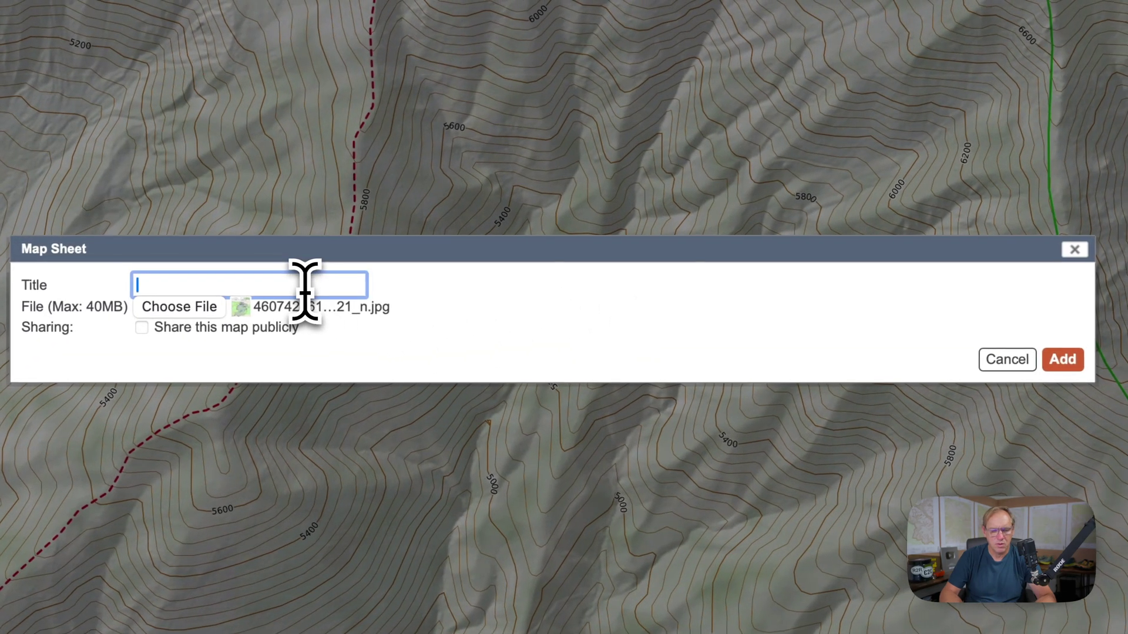
text(Fac)
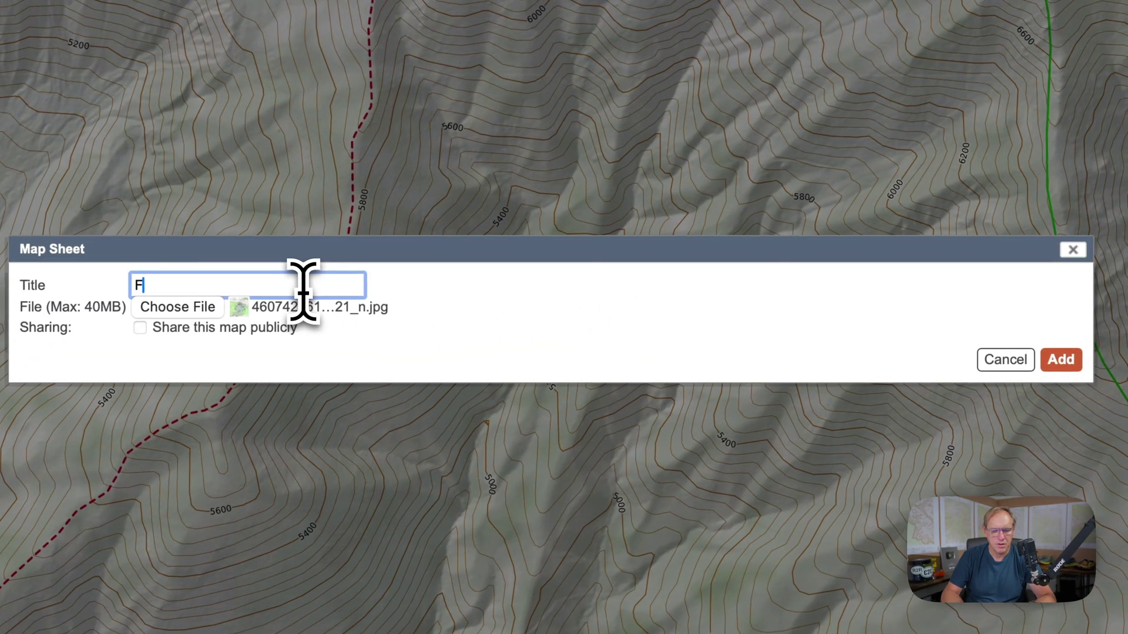
text(ebook Image)
click(1061, 359)
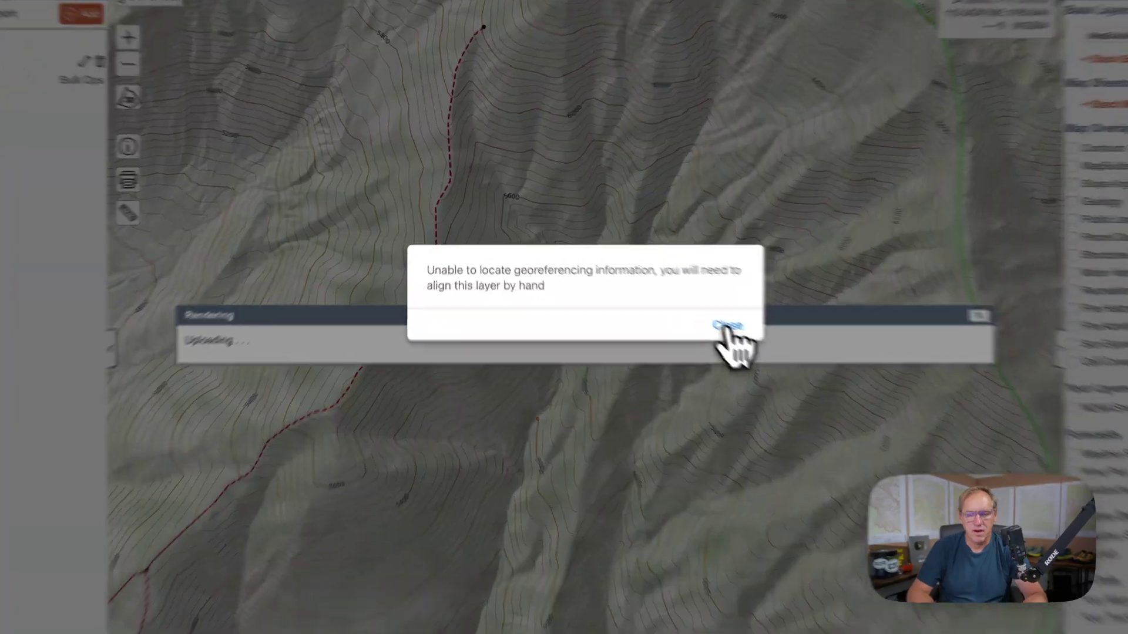
click(676, 297)
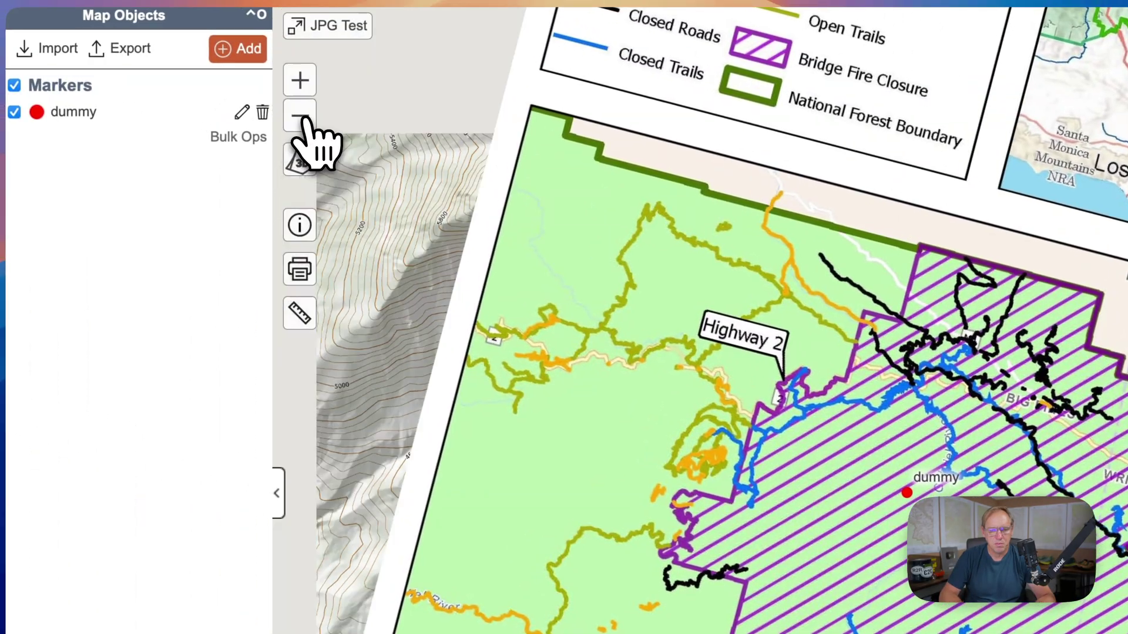
Pin image reference point 1 (756,852) to map coordinates 34.37337,-117.75206
click(19, 30)
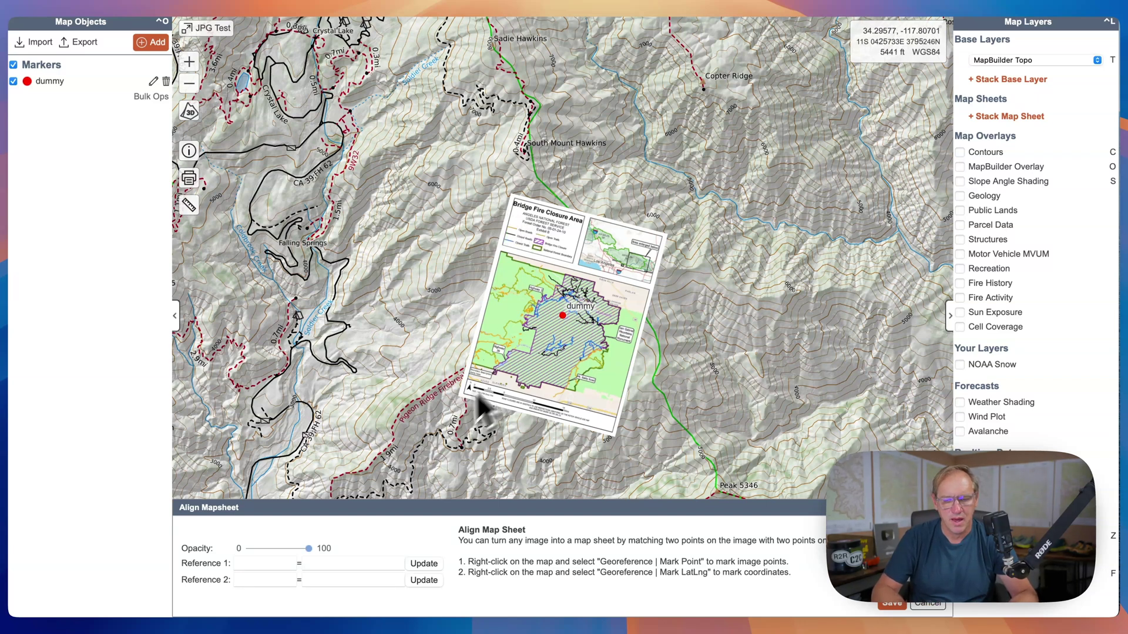
click(188, 61)
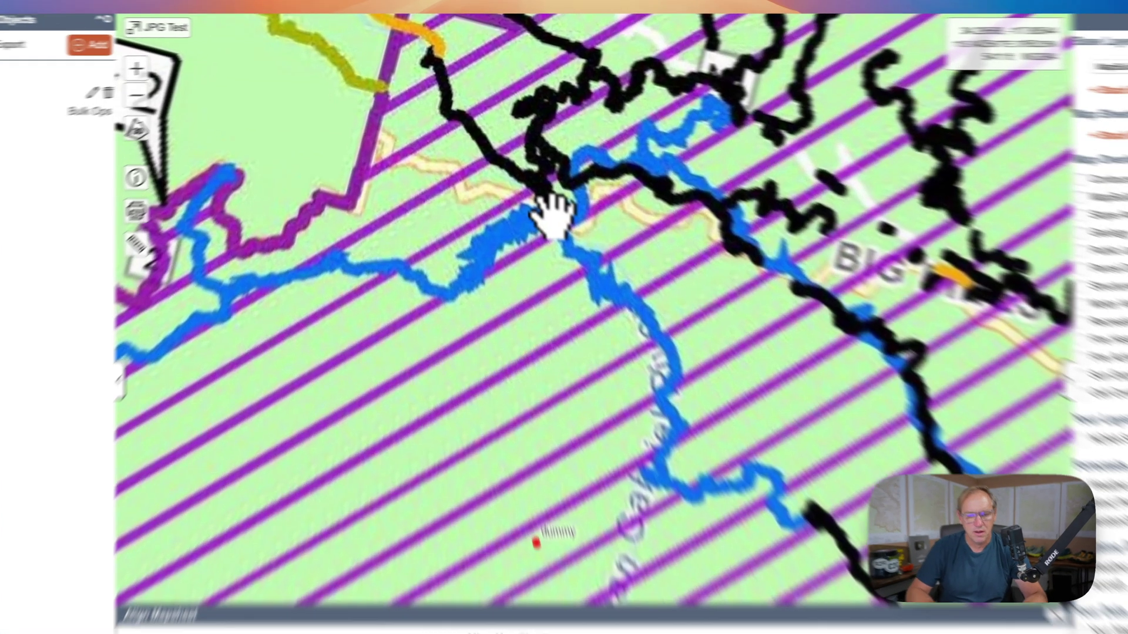
right_click(529, 181)
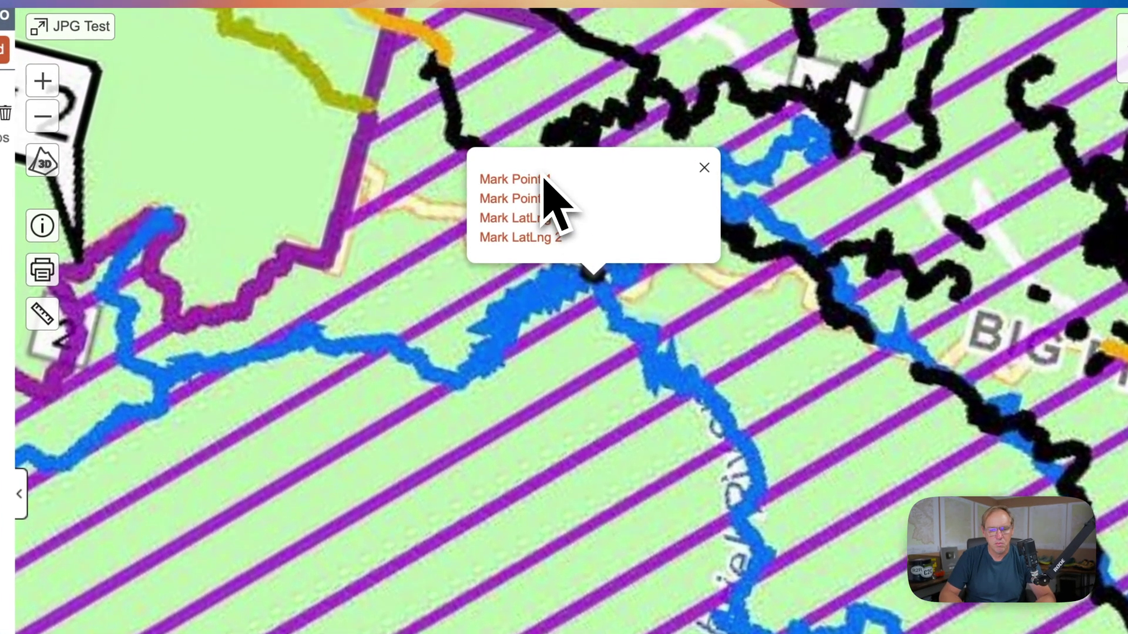
click(541, 181)
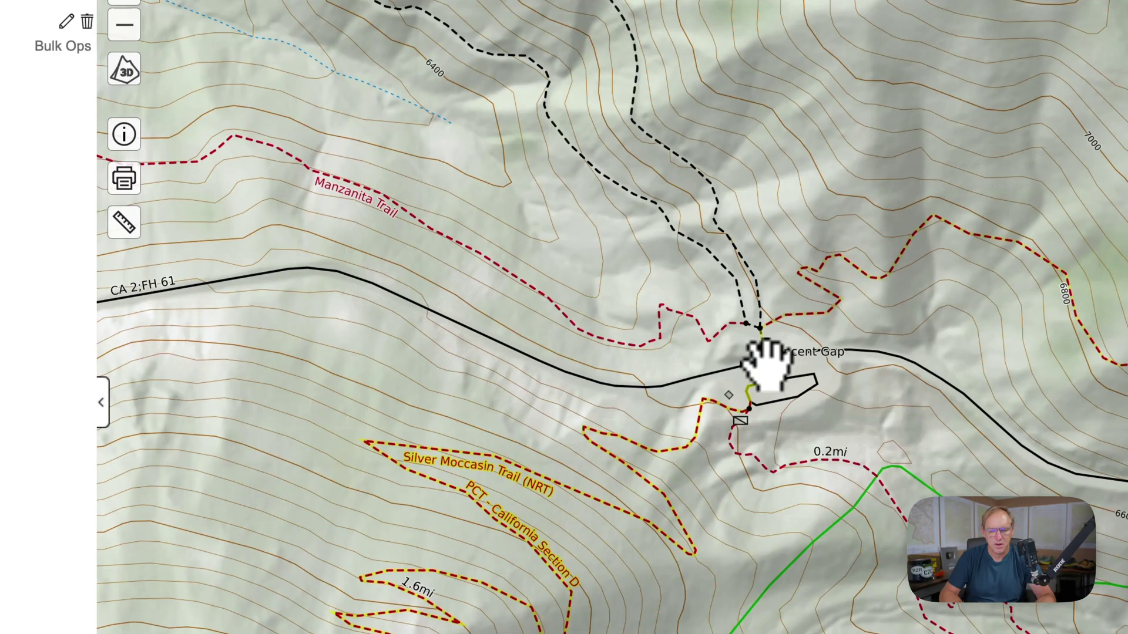
right_click(757, 361)
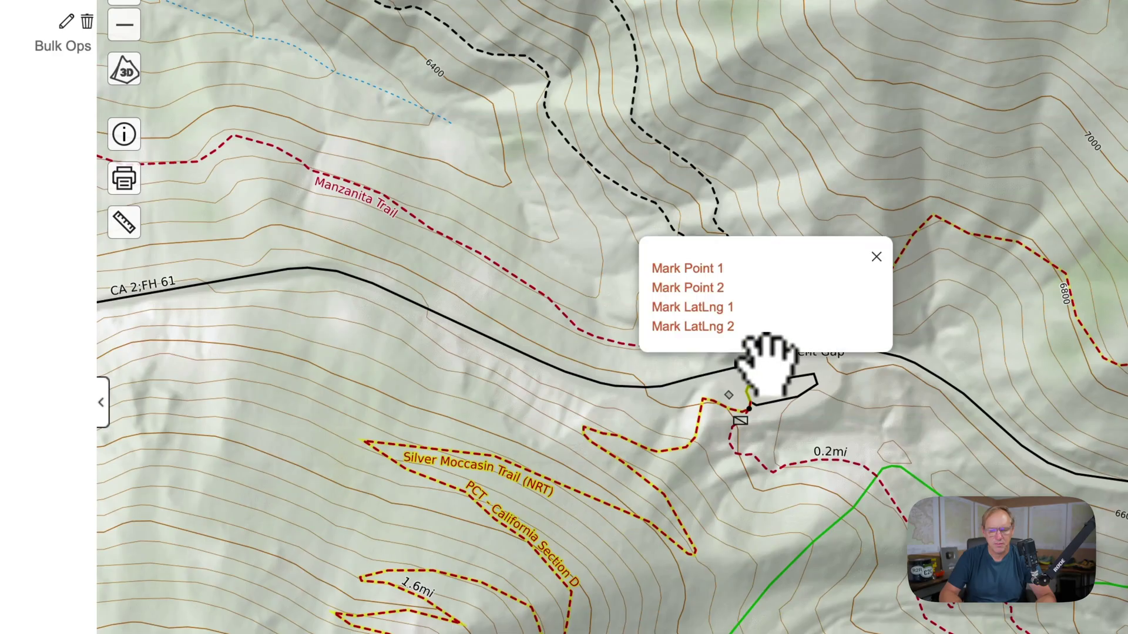
click(710, 308)
Move to the second reference spot and mark image point 1355,783
scroll(720, 335, down, 1)
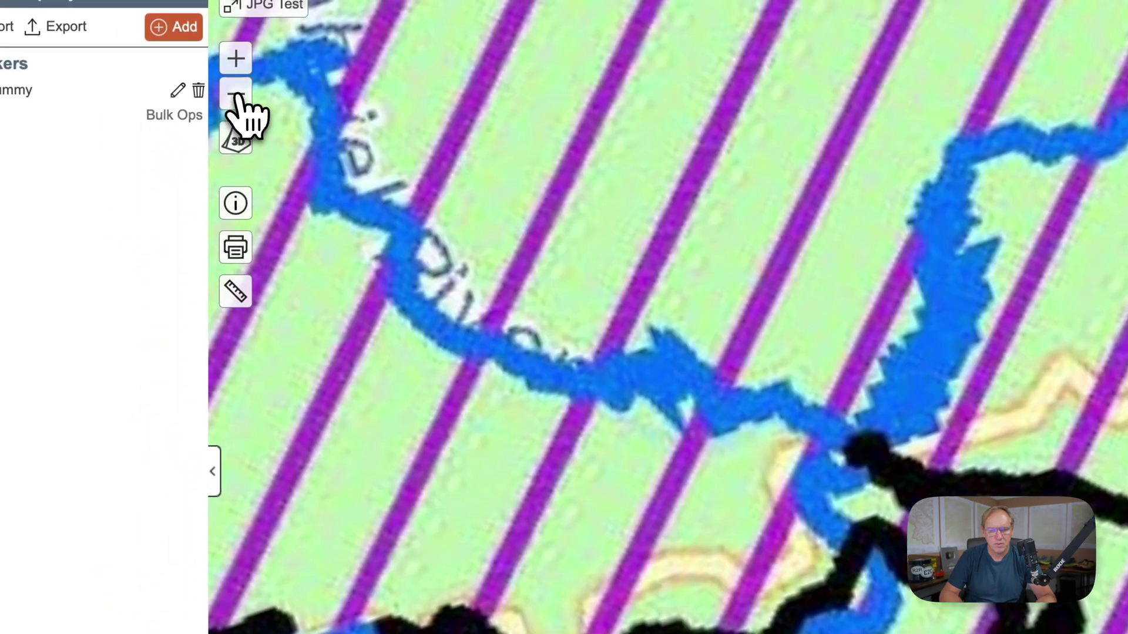
click(236, 94)
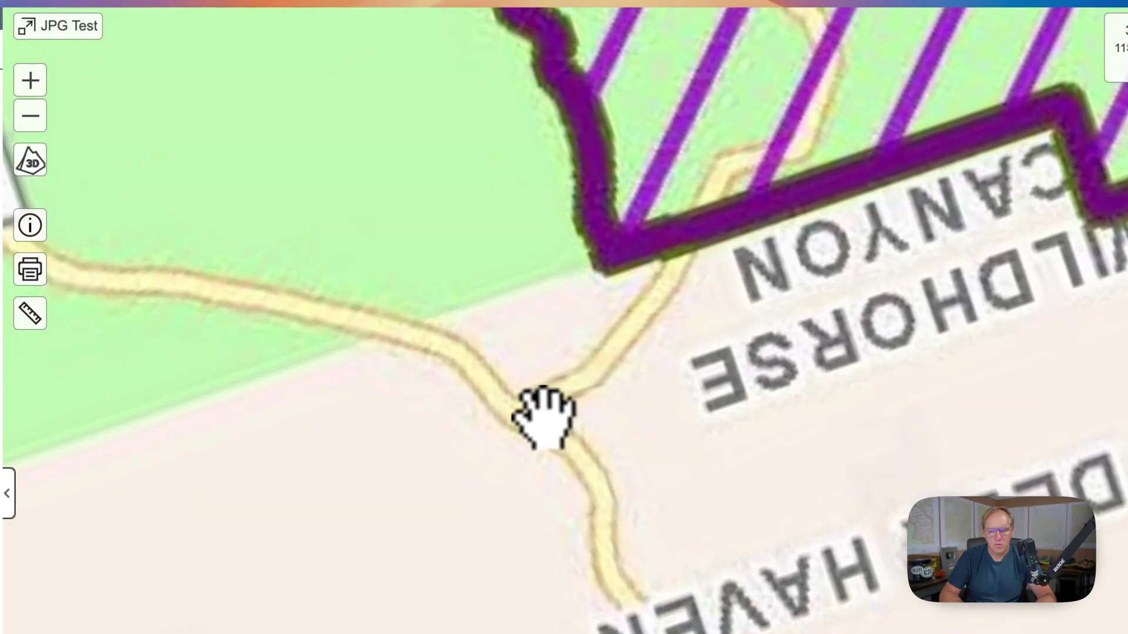
drag(523, 415, 796, 473)
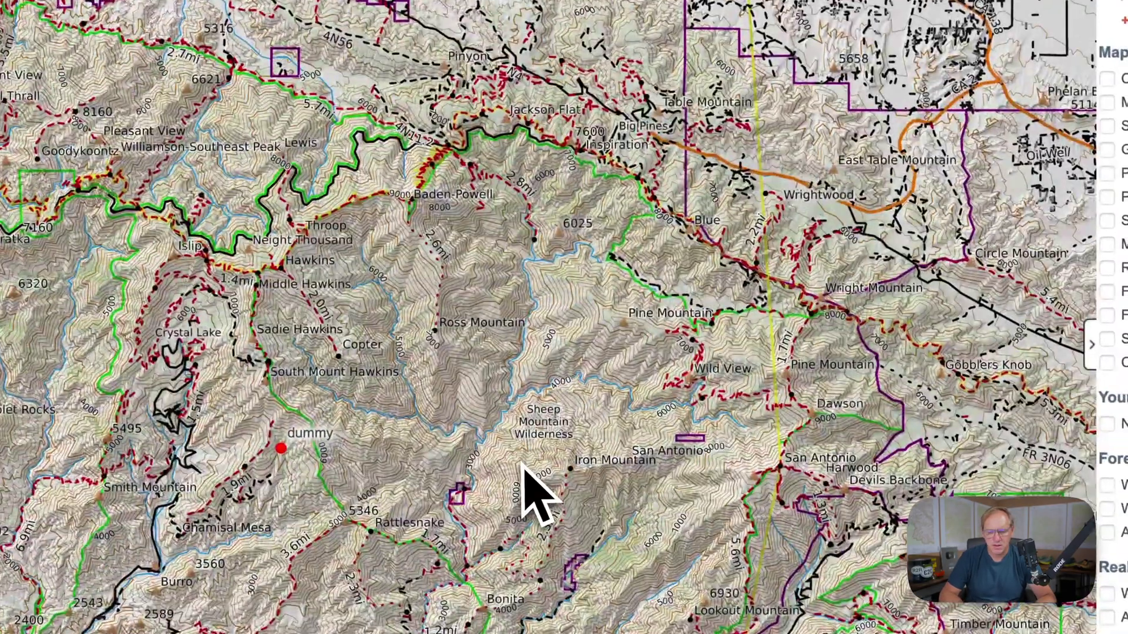
Tie reference point 2 to Mountain Top Junction at 34.39075,-117.57632
drag(523, 464, 338, 393)
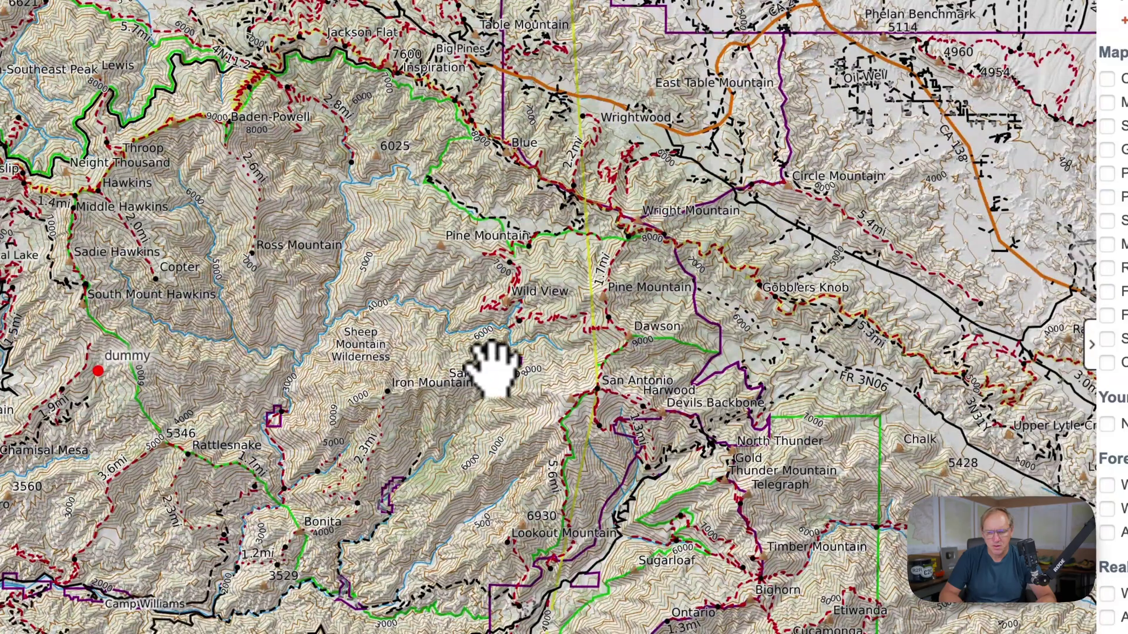
scroll(685, 239, up, 2)
click(1083, 53)
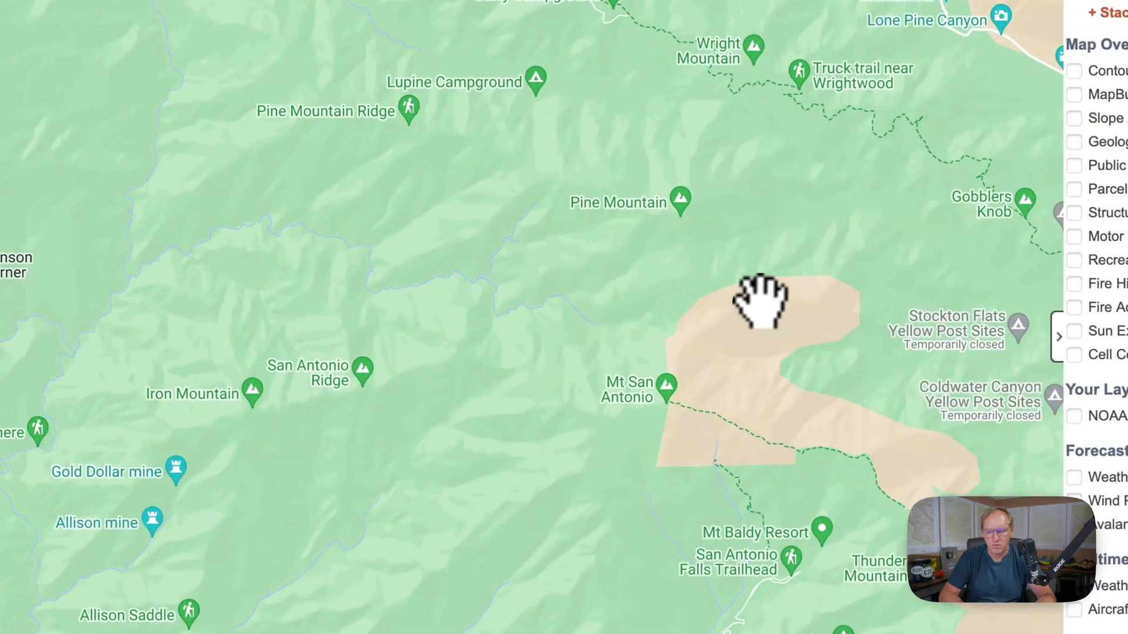
drag(760, 302, 410, 342)
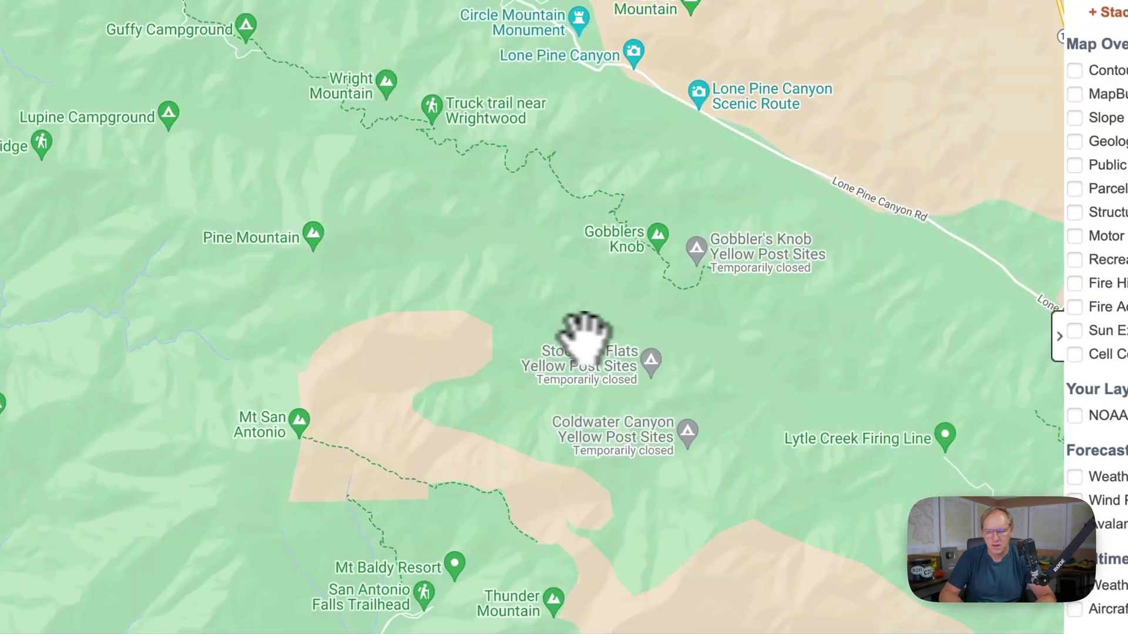
drag(584, 337, 404, 289)
drag(712, 364, 332, 214)
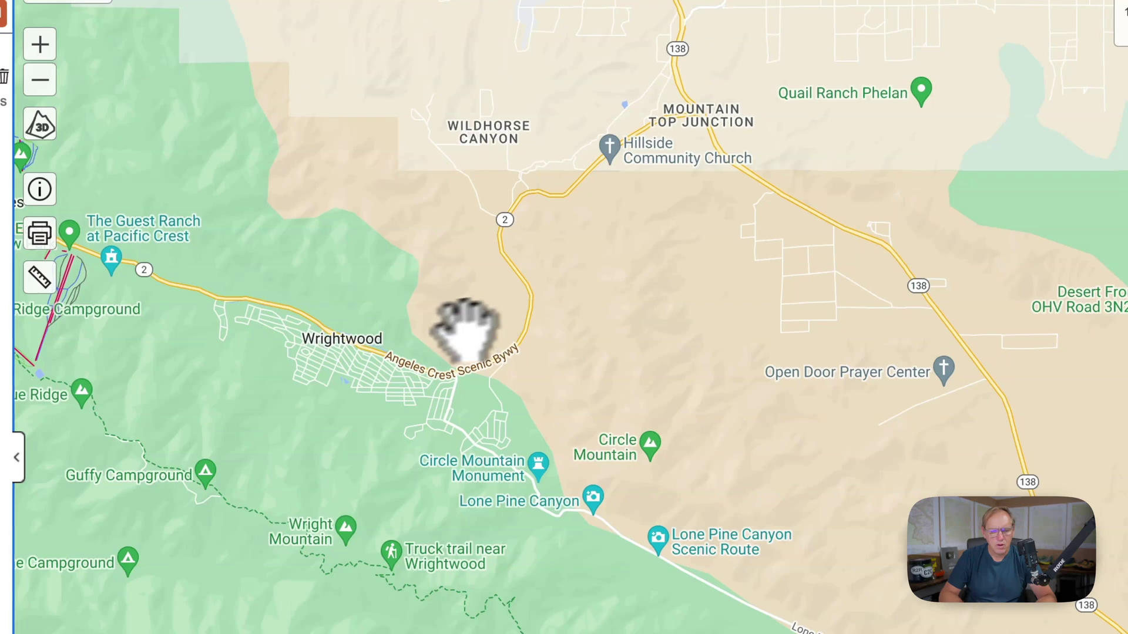
scroll(663, 209, up, 5)
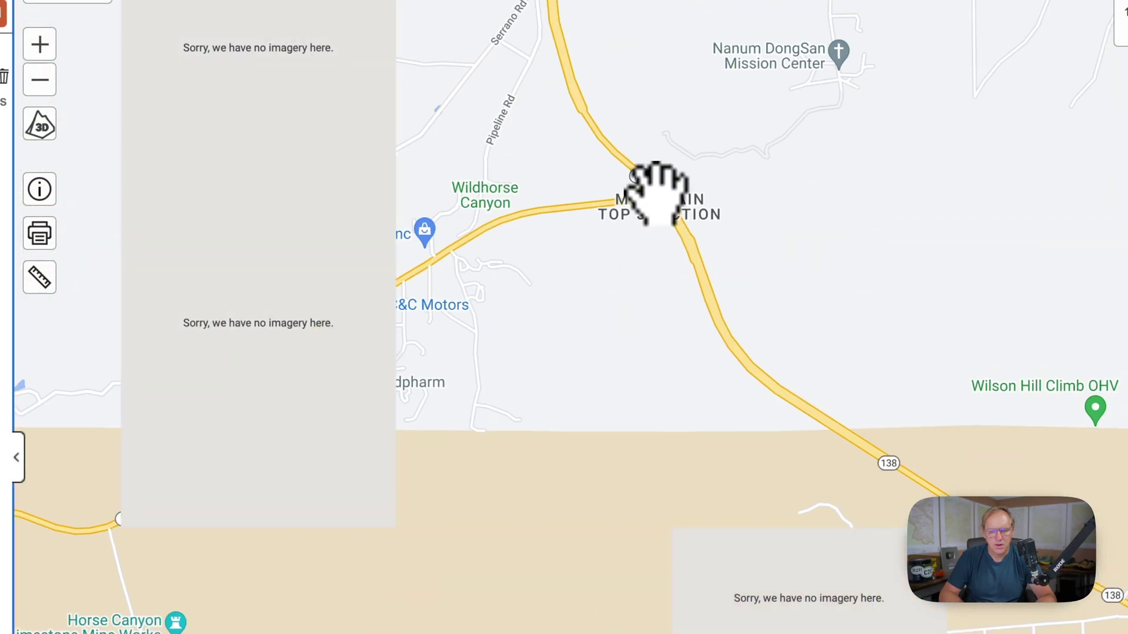
right_click(655, 194)
click(609, 157)
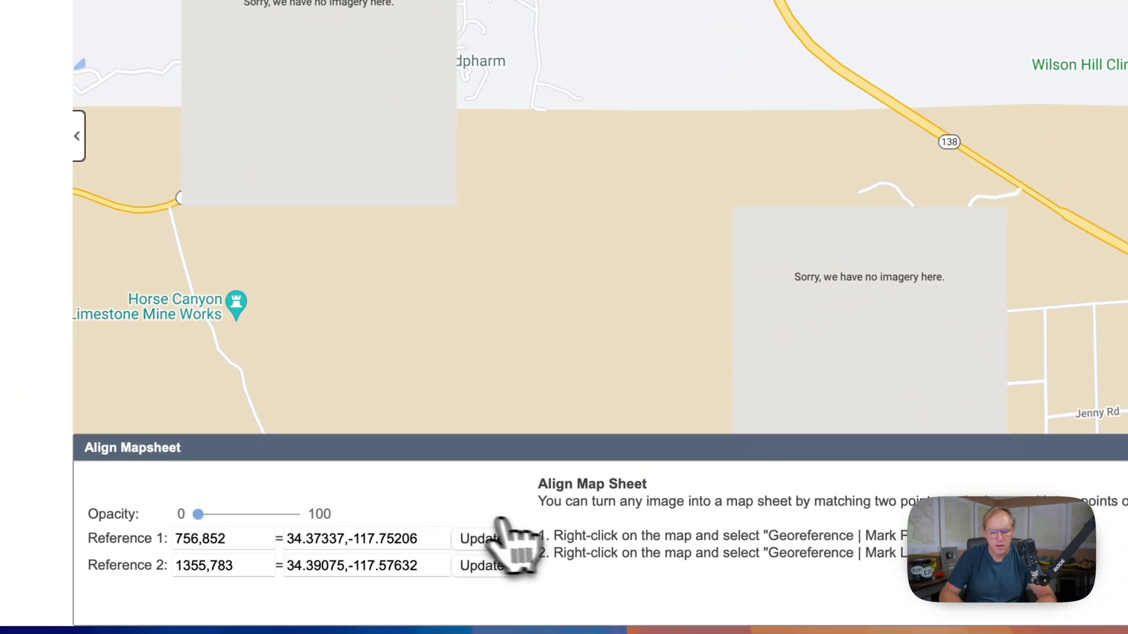
Check the alignment by fading the image in and out, save it, and show the Facebook Image sheet
drag(214, 514, 254, 514)
drag(339, 504, 383, 509)
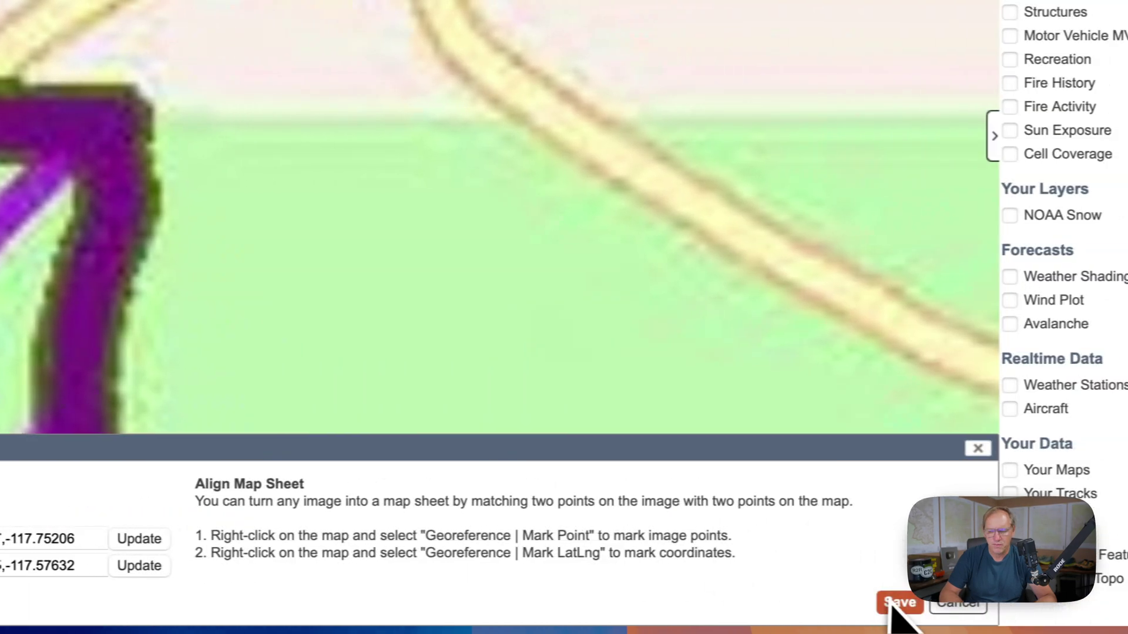
click(892, 602)
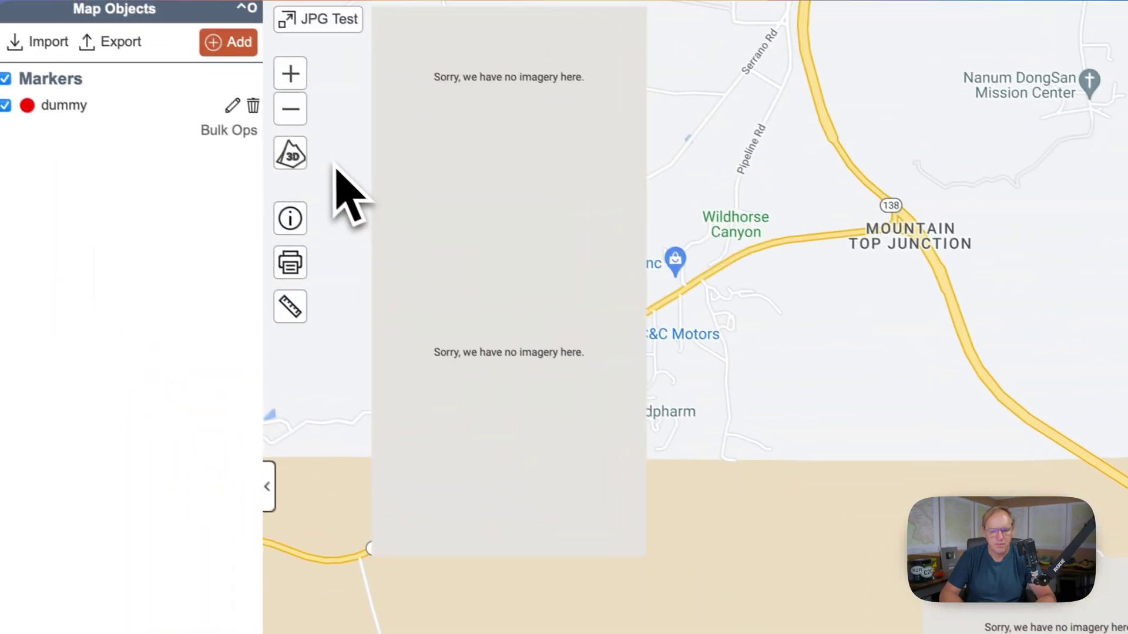
click(82, 136)
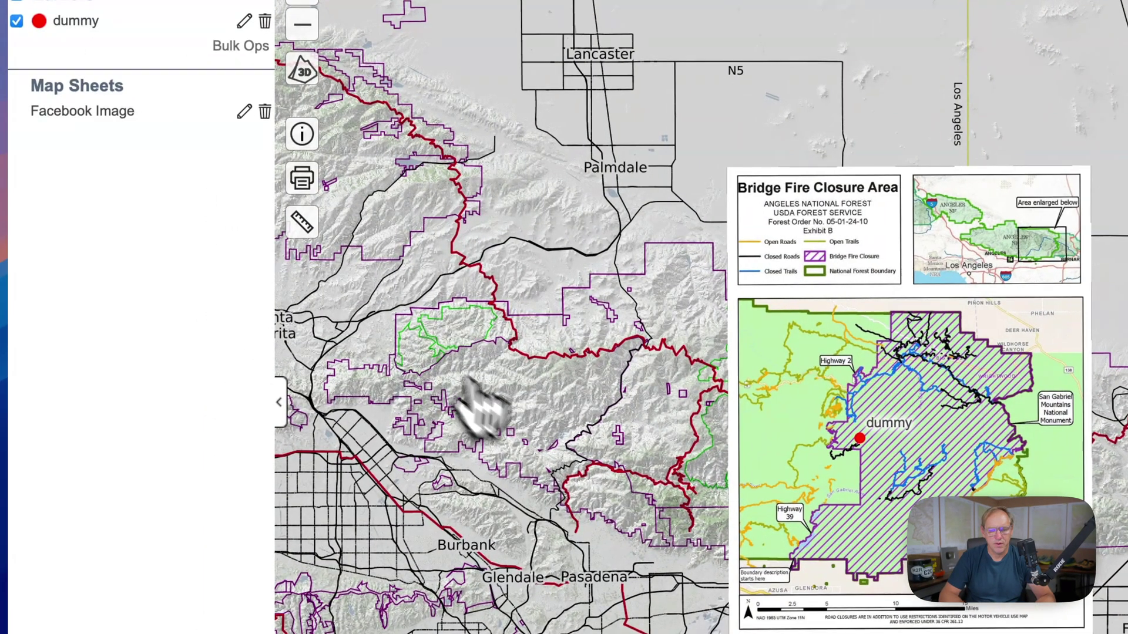
Delete the dummy marker from the Markers list and confirm the deletion
scroll(911, 444, up, 5)
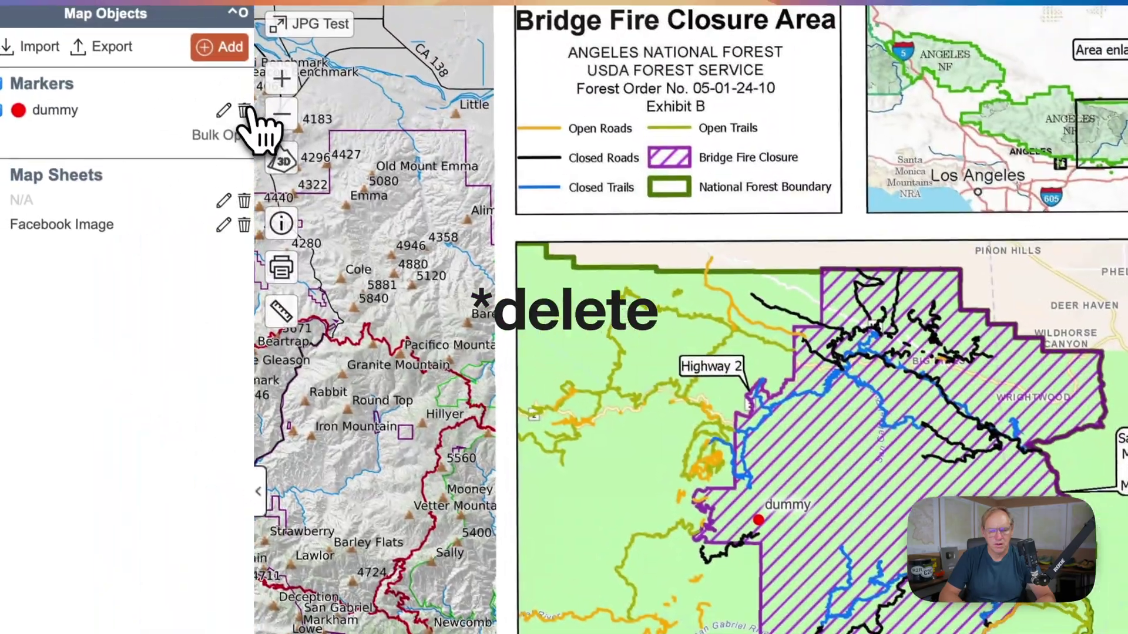
click(244, 109)
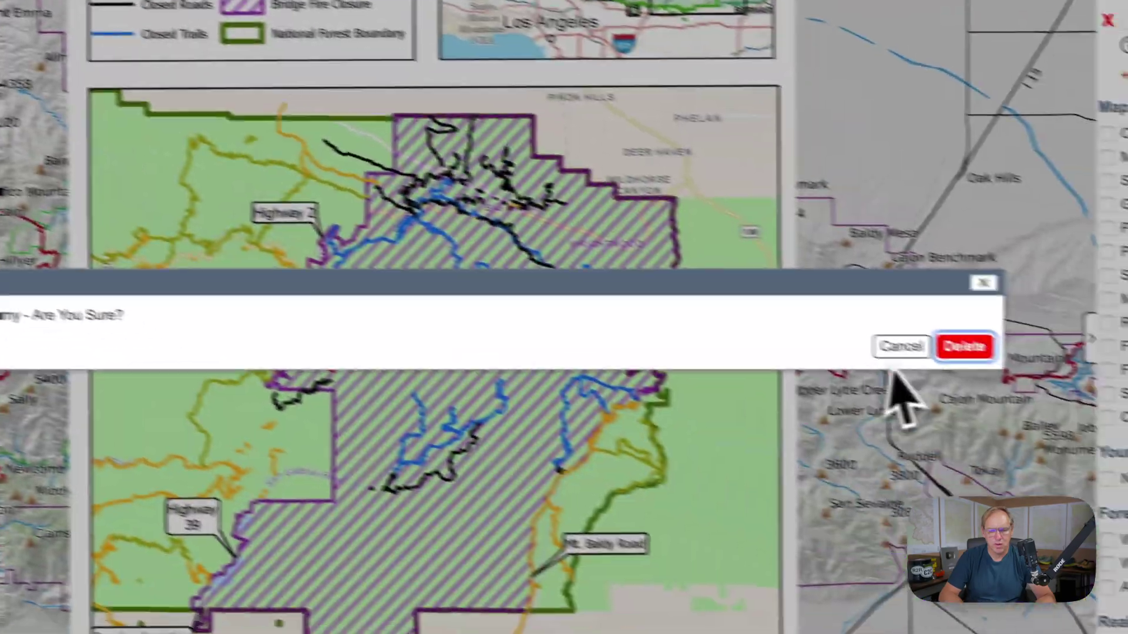
click(897, 352)
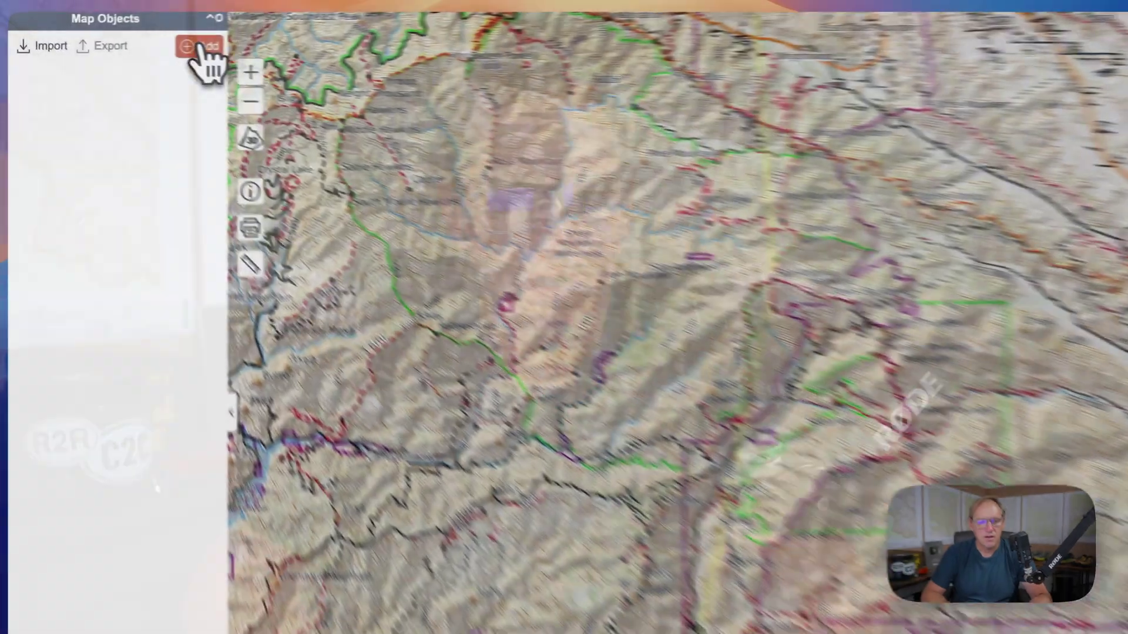
Draw a four-corner polygon around Iron Mountain and San Antonio labelled 'Close Zone'
click(197, 45)
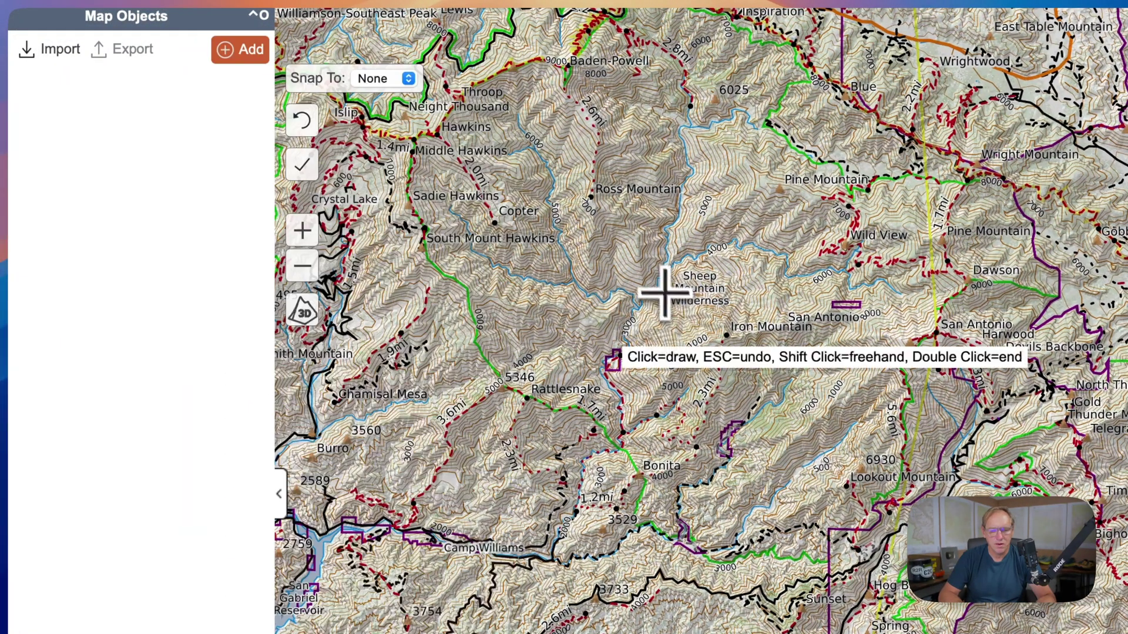
click(627, 242)
click(599, 496)
click(1040, 609)
click(1075, 337)
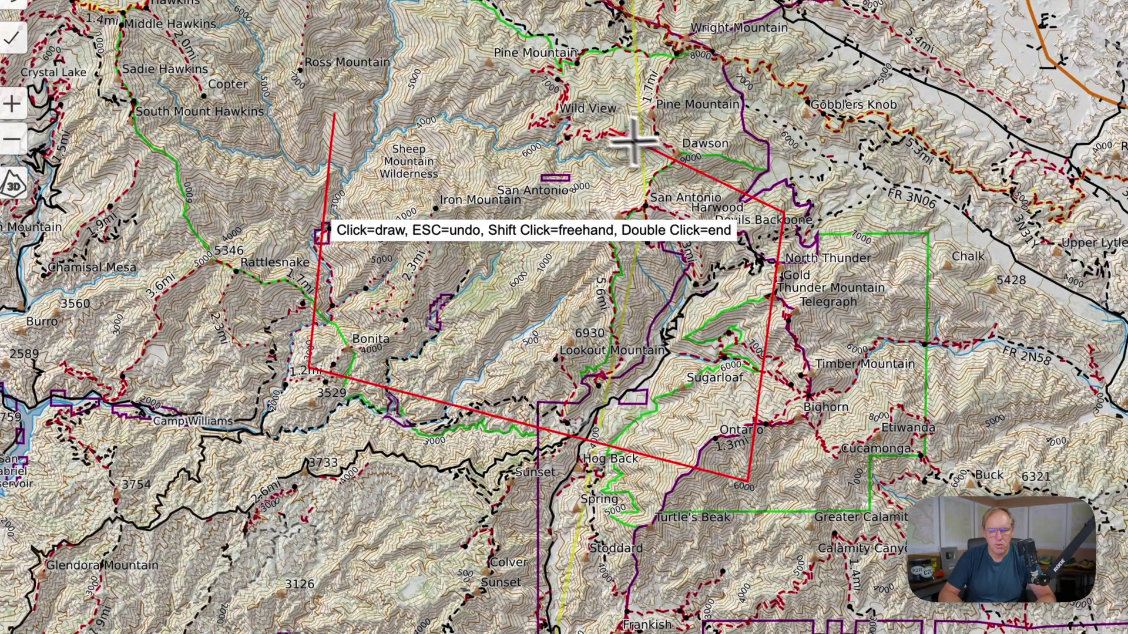
double_click(340, 117)
text(Close)
text( Zone)
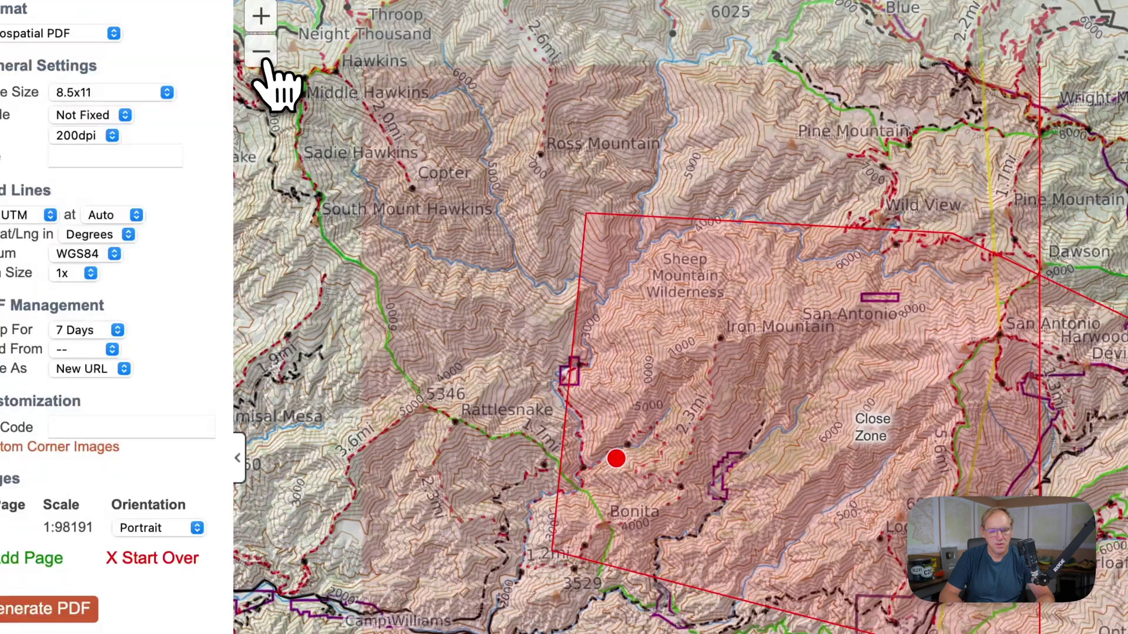
Switch the base map to Global Imagery and generate the Close Zone geospatial PDF
click(267, 59)
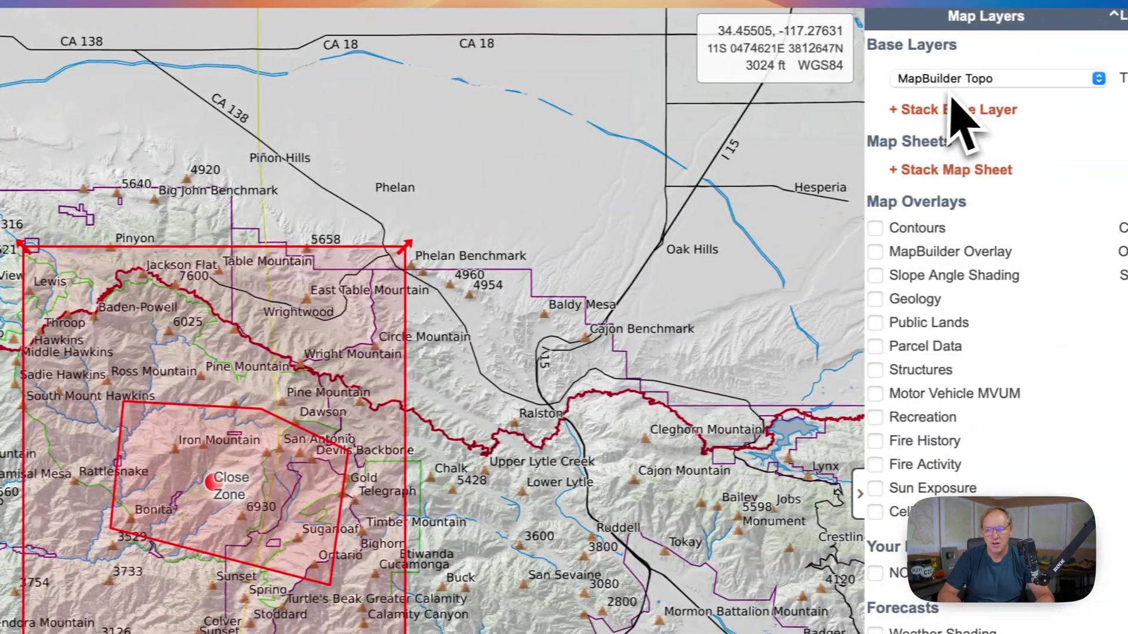
click(955, 81)
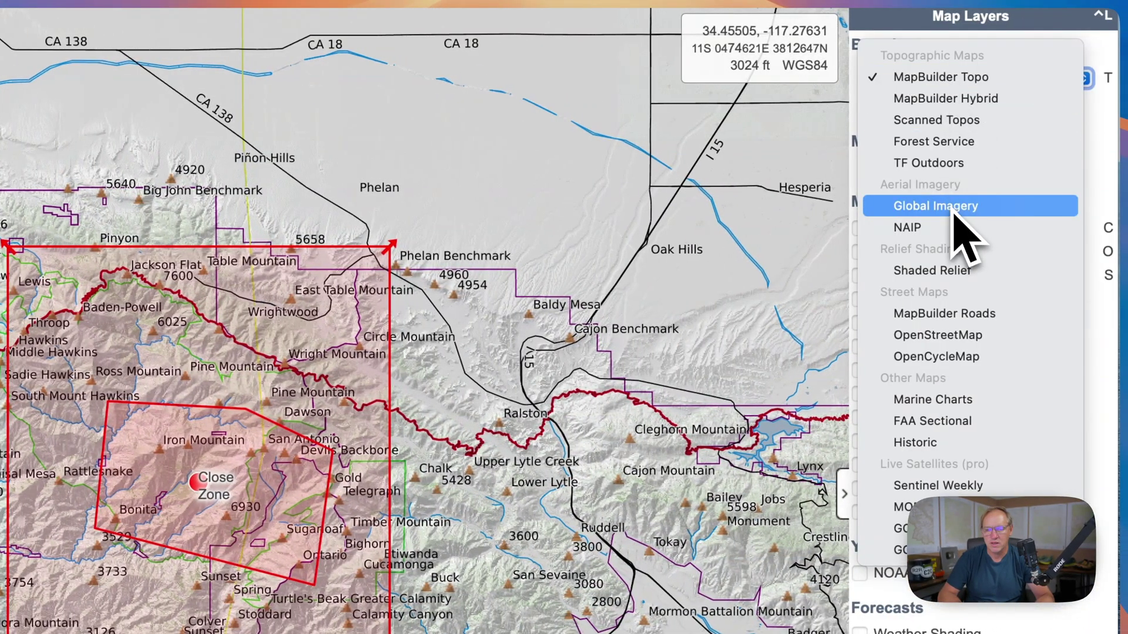
click(963, 207)
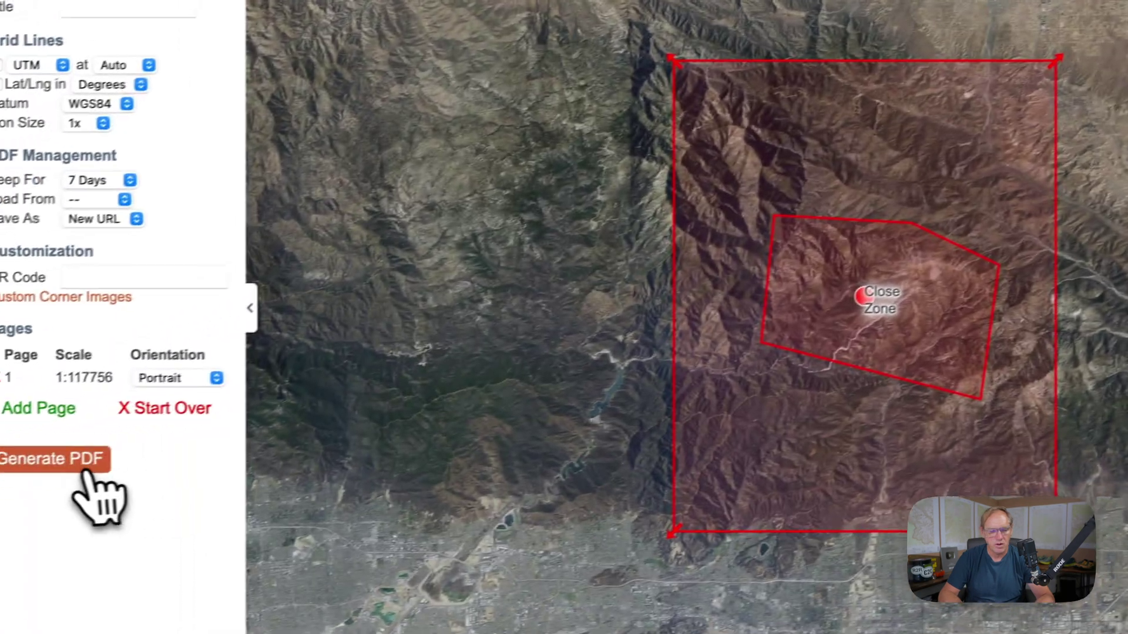
click(100, 496)
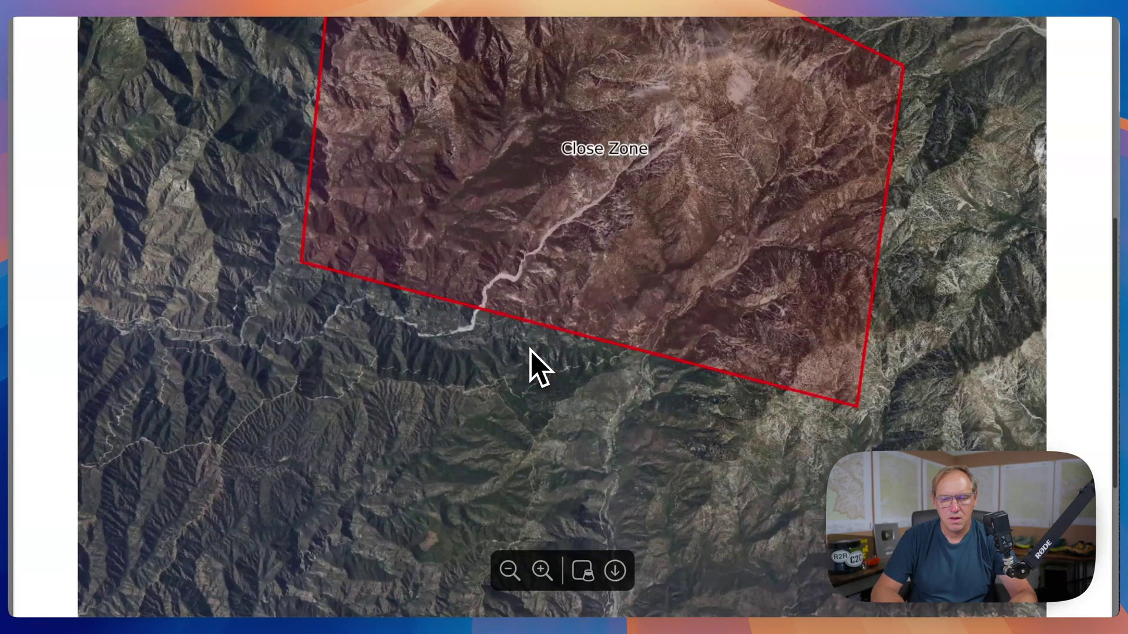
Save the satellite PDF to the Desktop as VGCHB
key(super+s)
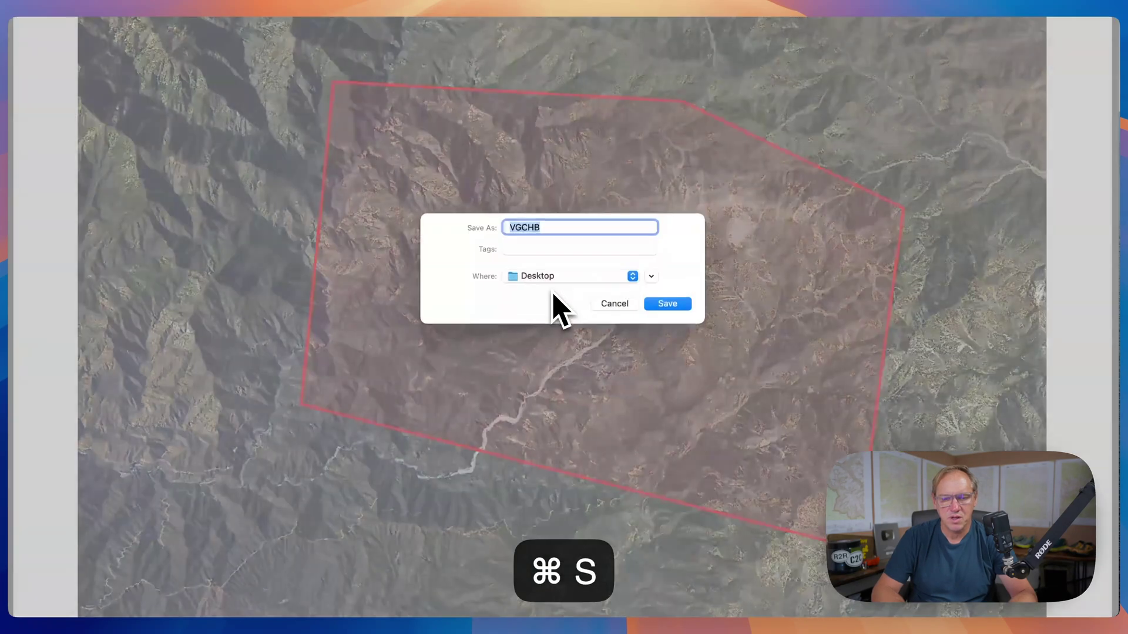
key(Return)
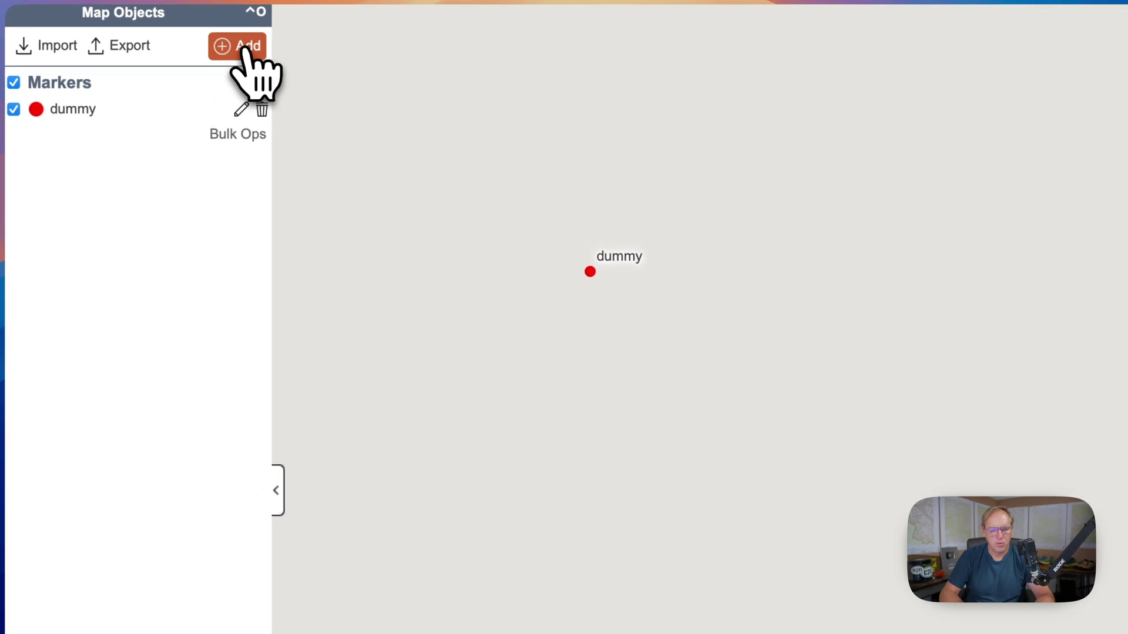
Import VGCHB.pdf as a map sheet and fade it to about 59% opacity
click(245, 50)
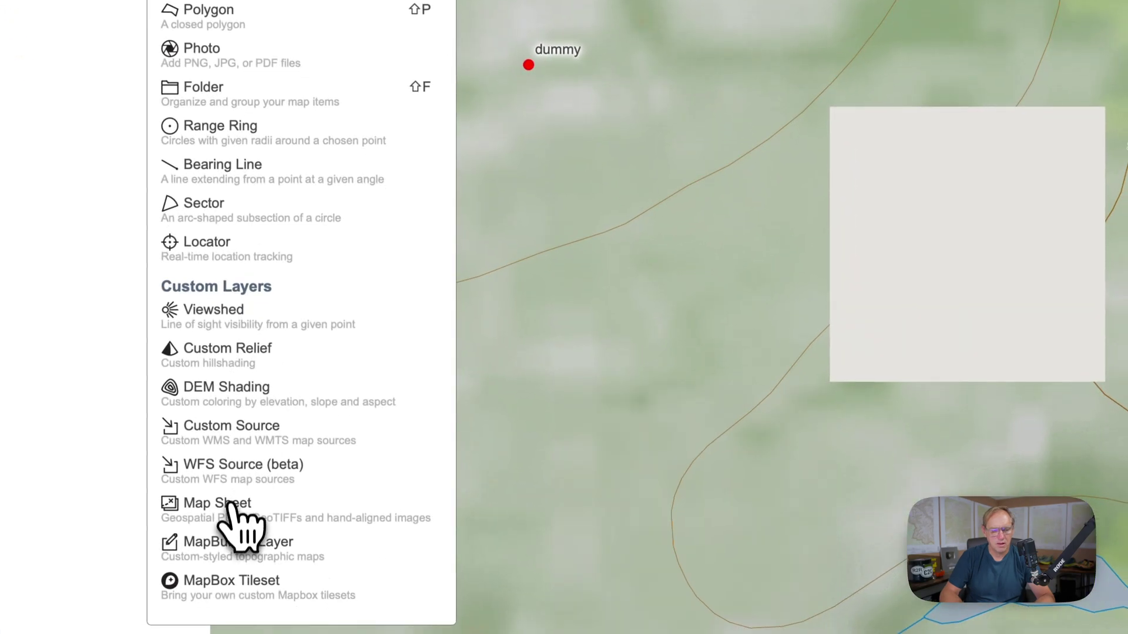
click(232, 506)
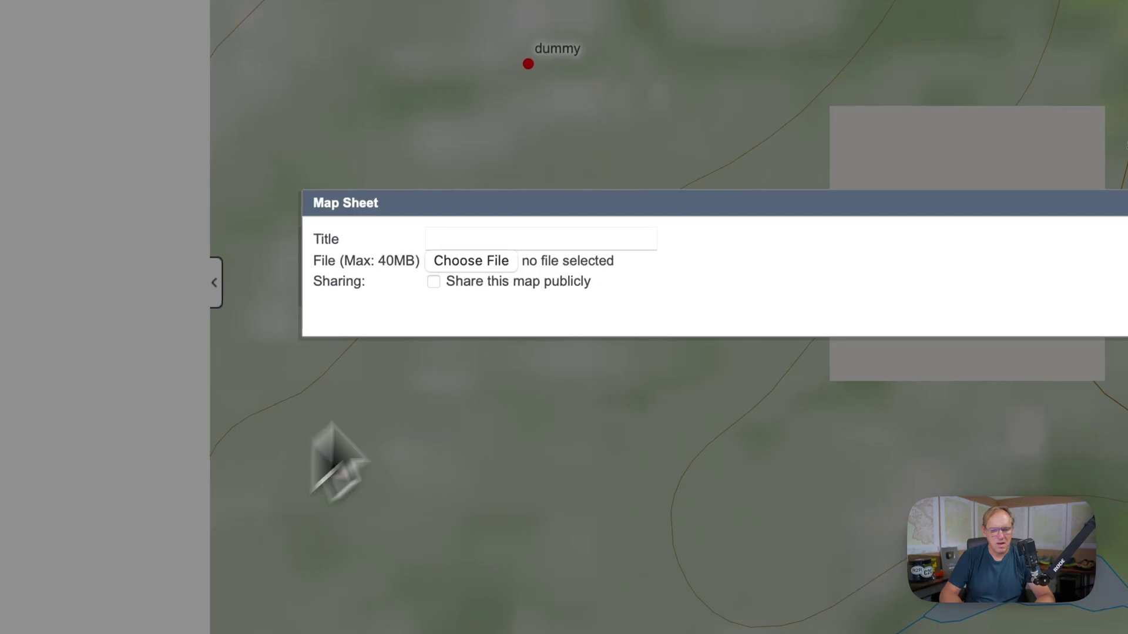
click(453, 263)
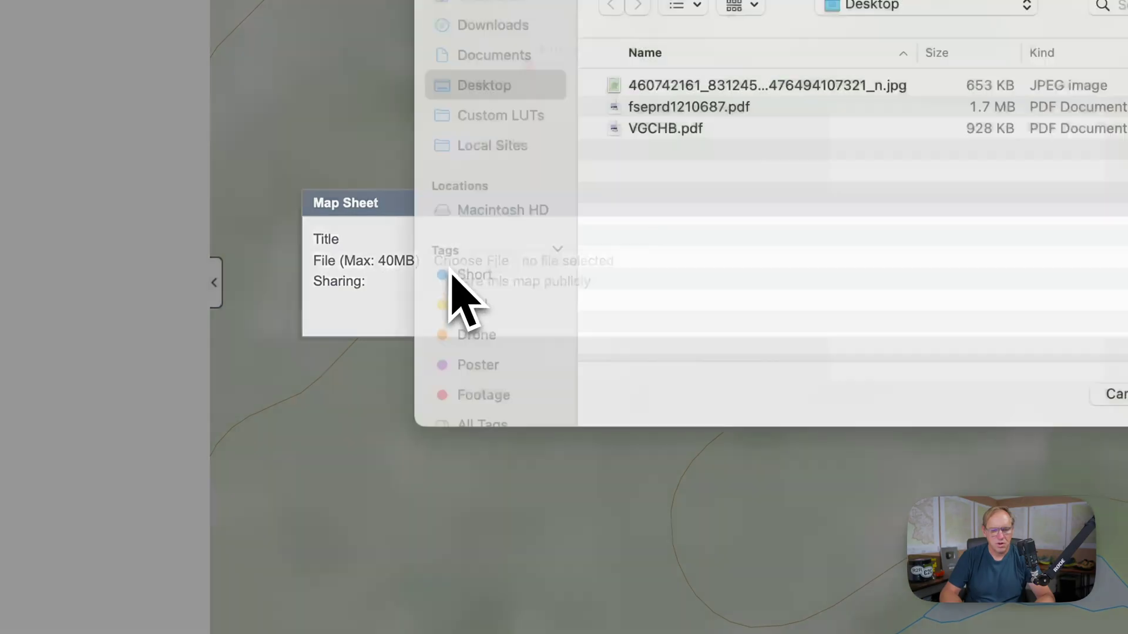
key(Escape)
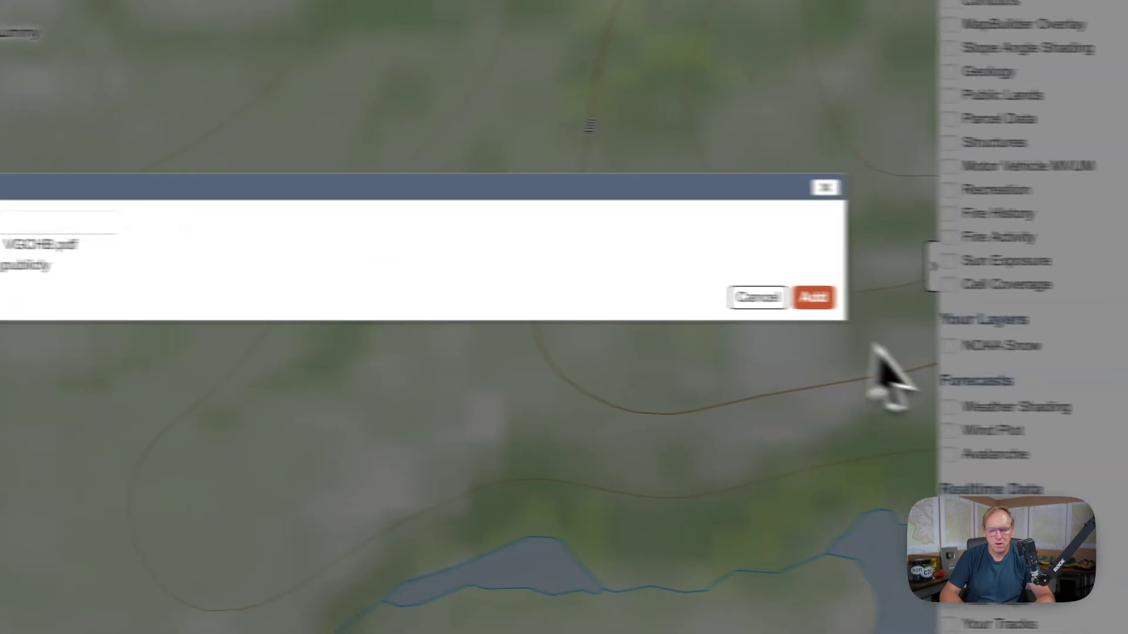
click(813, 297)
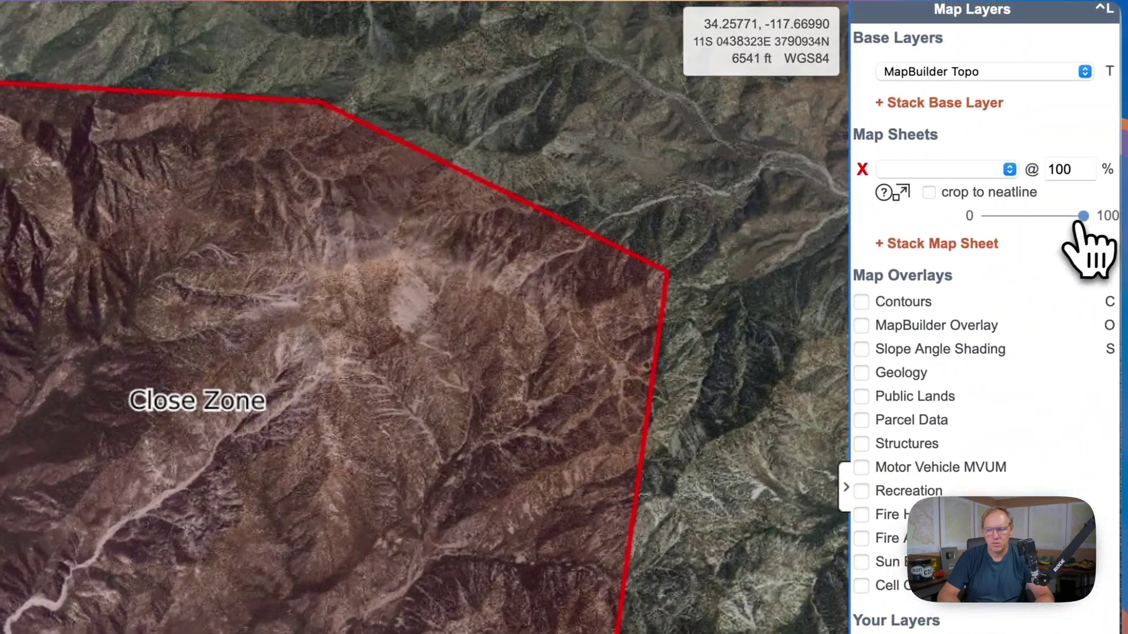
drag(1084, 217, 1016, 217)
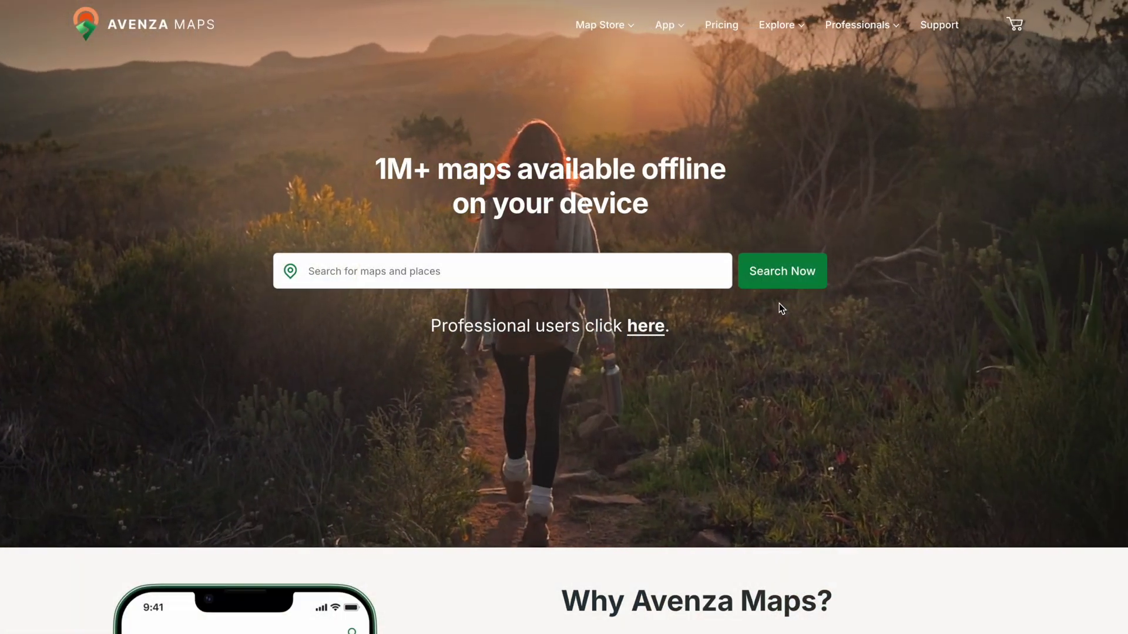
Review Avenza Maps' Free, Plus, Pro and Enterprise pricing, then switch CalTopo's base map to MapBuilder Hybrid
scroll(779, 304, down, 7)
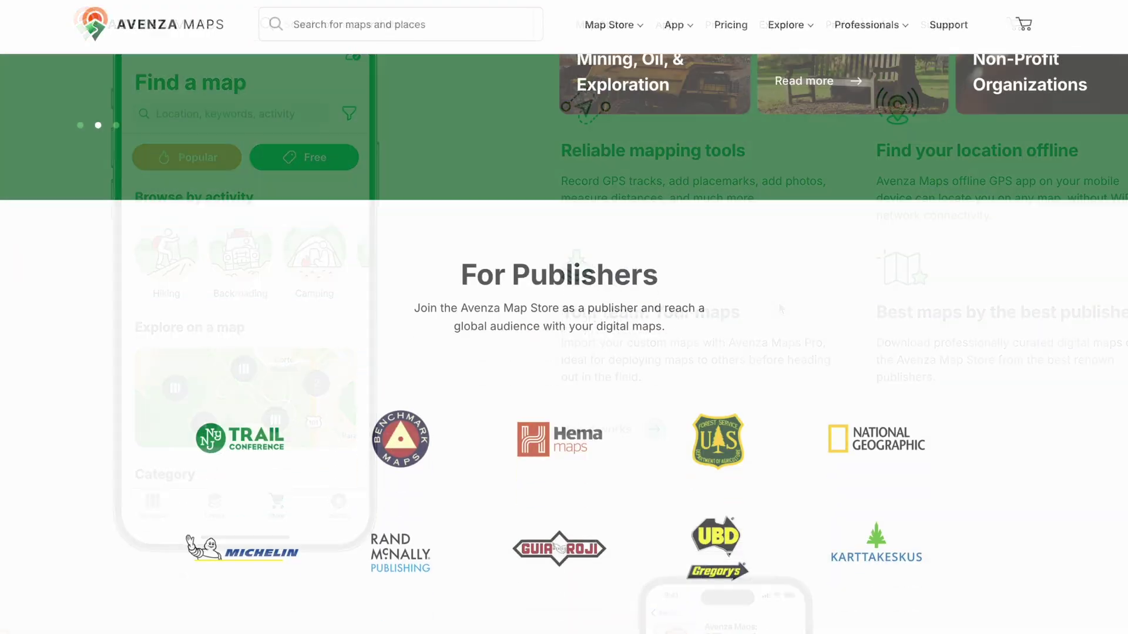
scroll(790, 308, down, 1)
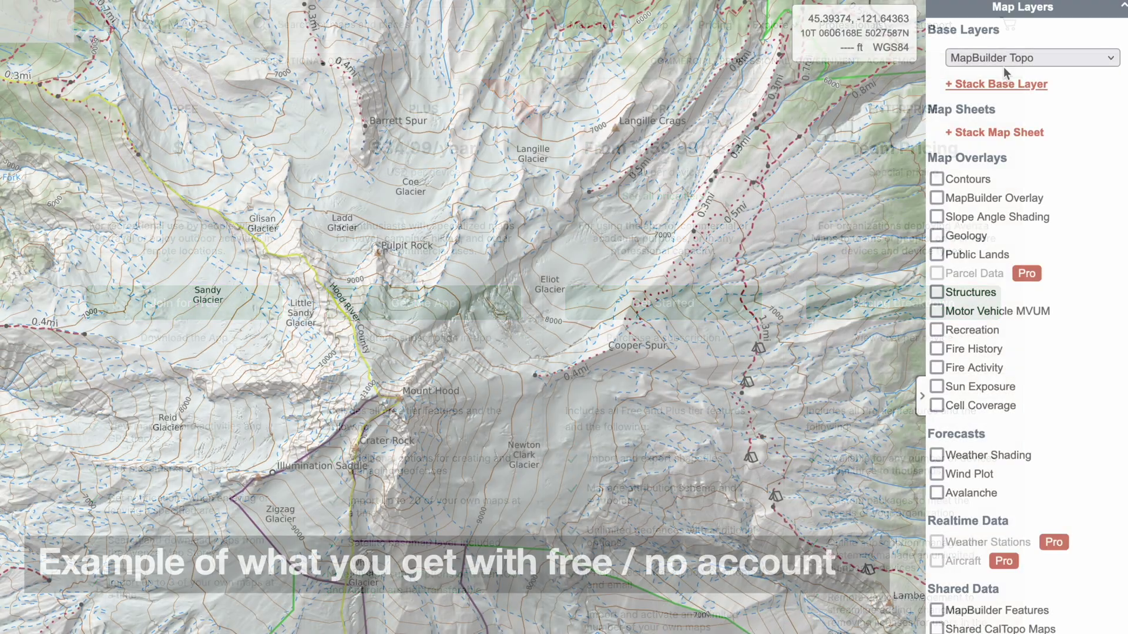
click(1024, 61)
click(1025, 77)
click(1022, 57)
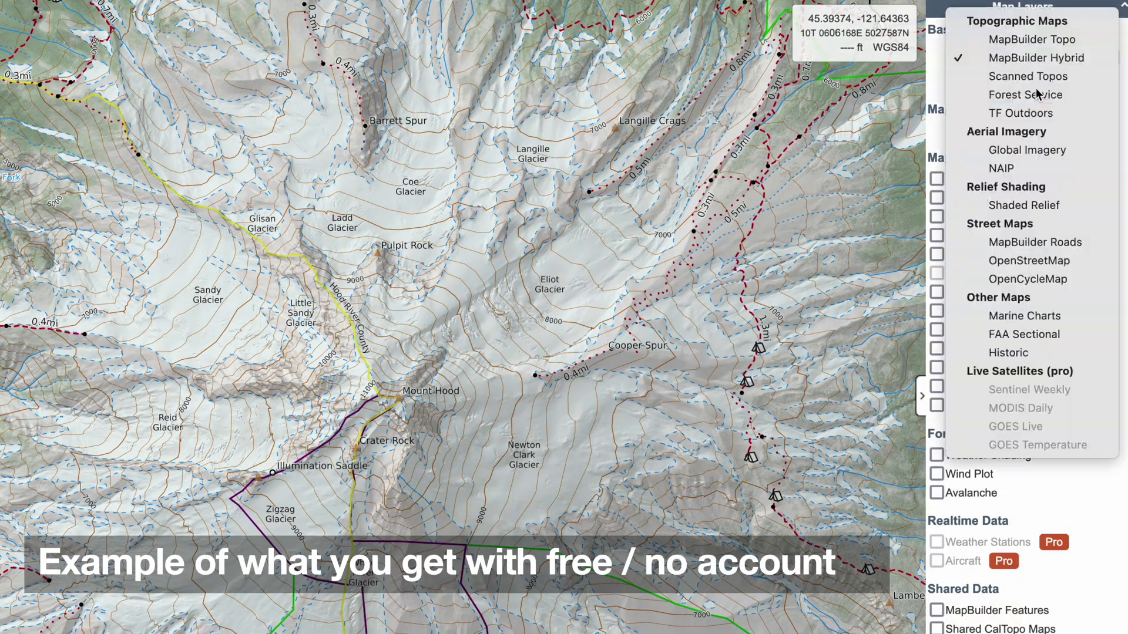
Stack Forest Service FSTopo 2016 (white) at 50% over Global Imagery
click(1035, 91)
click(1035, 85)
click(1032, 98)
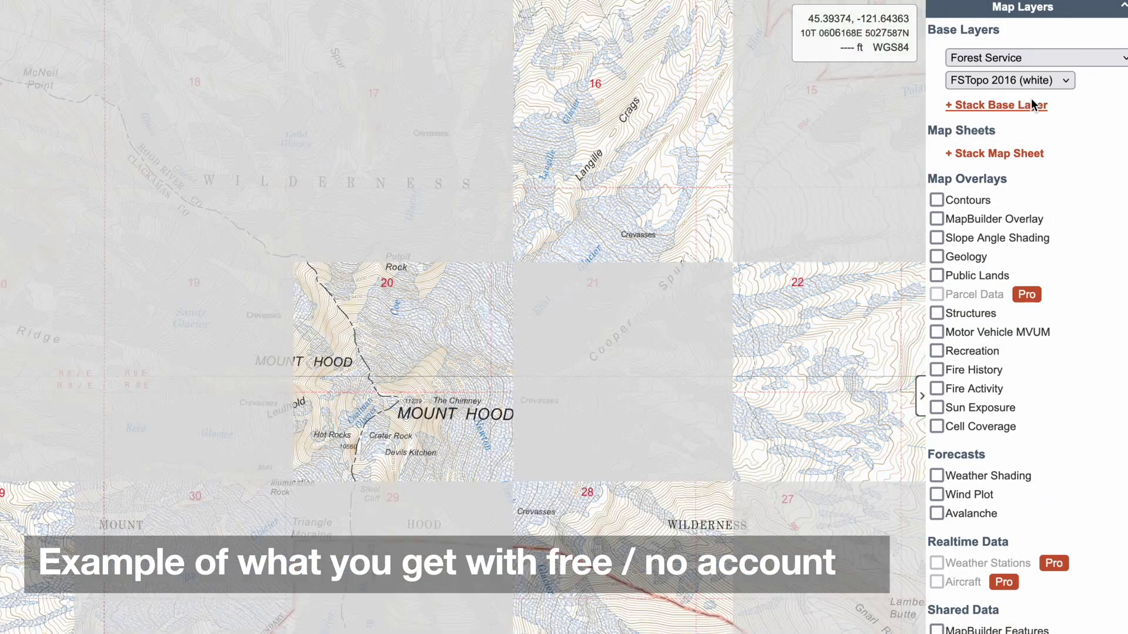
click(1025, 58)
click(1028, 113)
Turn on the Geology, Public Lands, Recreation, Structures, Fire Activity and Sun Exposure overlays
scroll(423, 400, up, 1)
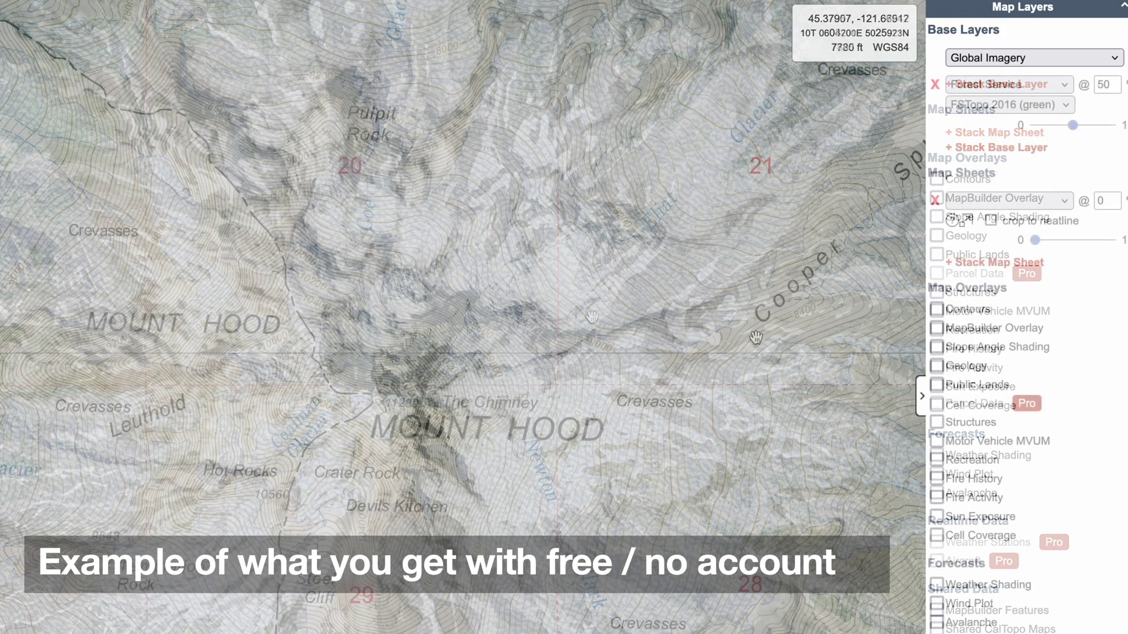
click(937, 365)
click(938, 384)
click(936, 459)
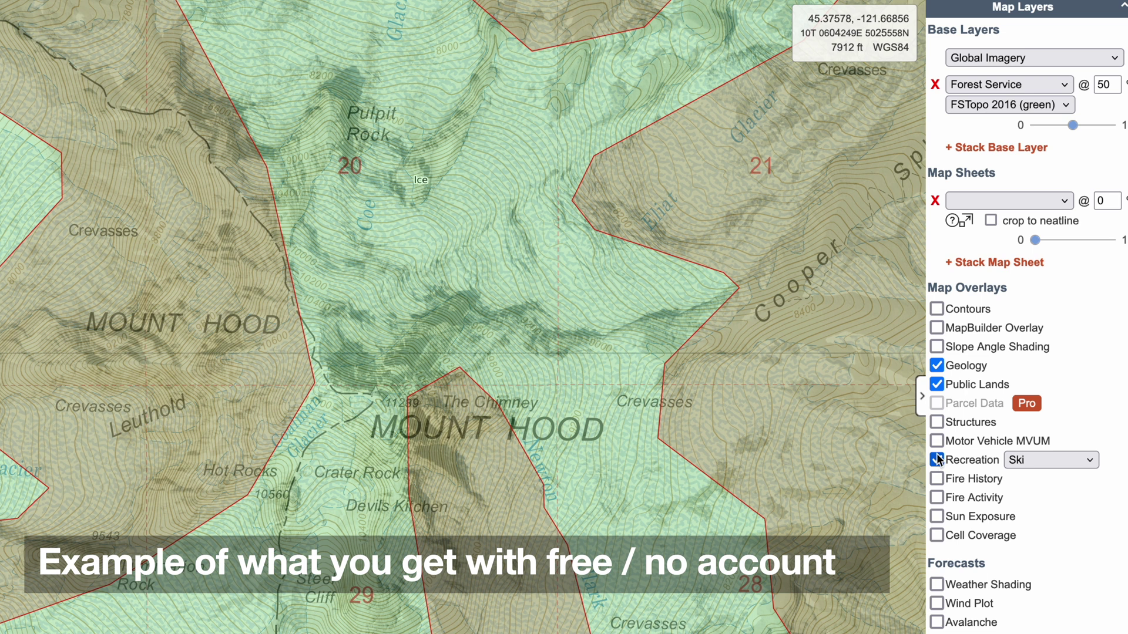
click(937, 422)
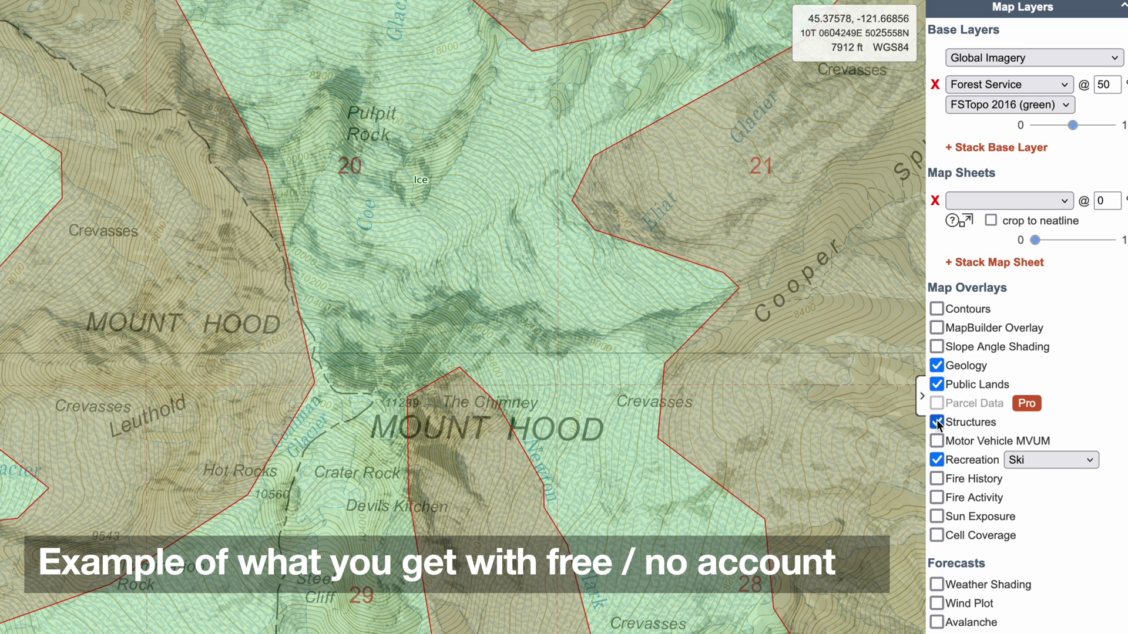
click(936, 497)
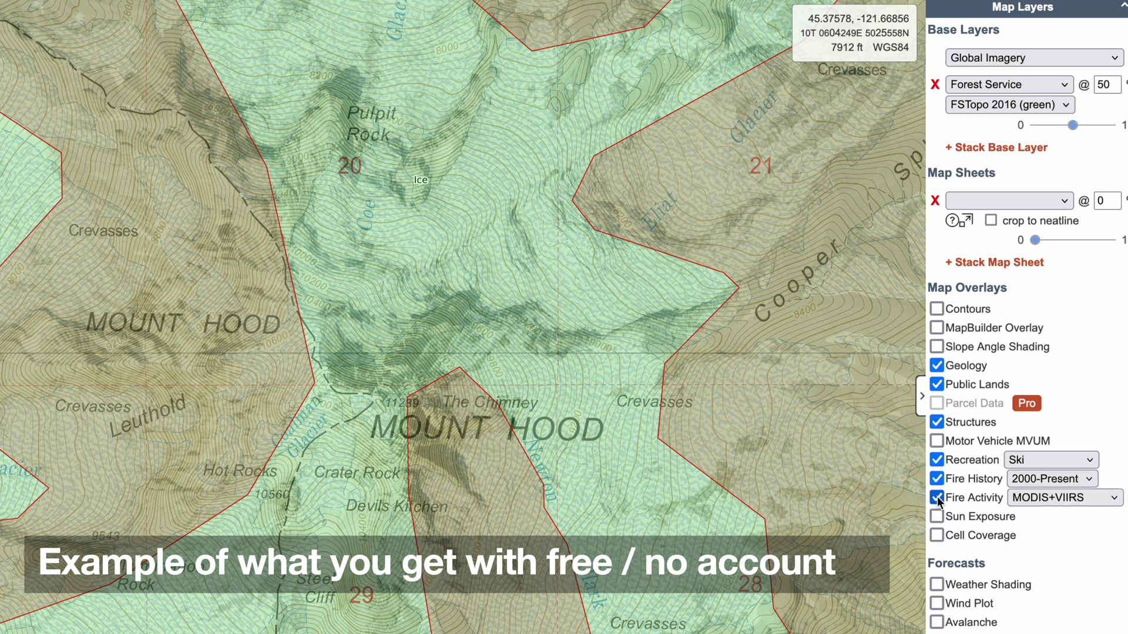
click(936, 516)
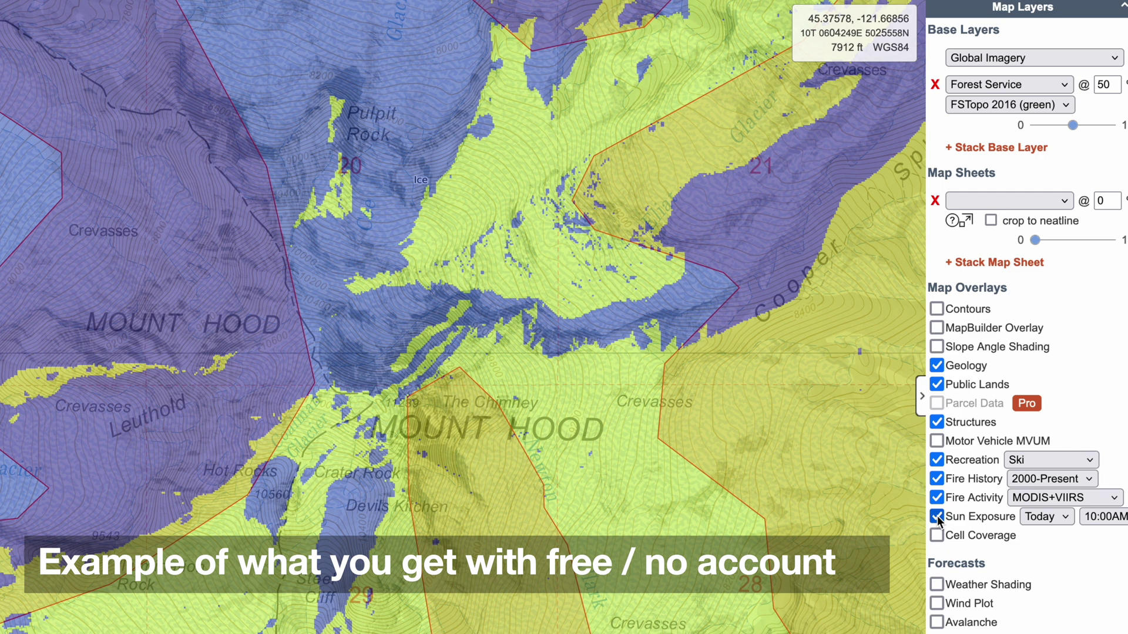